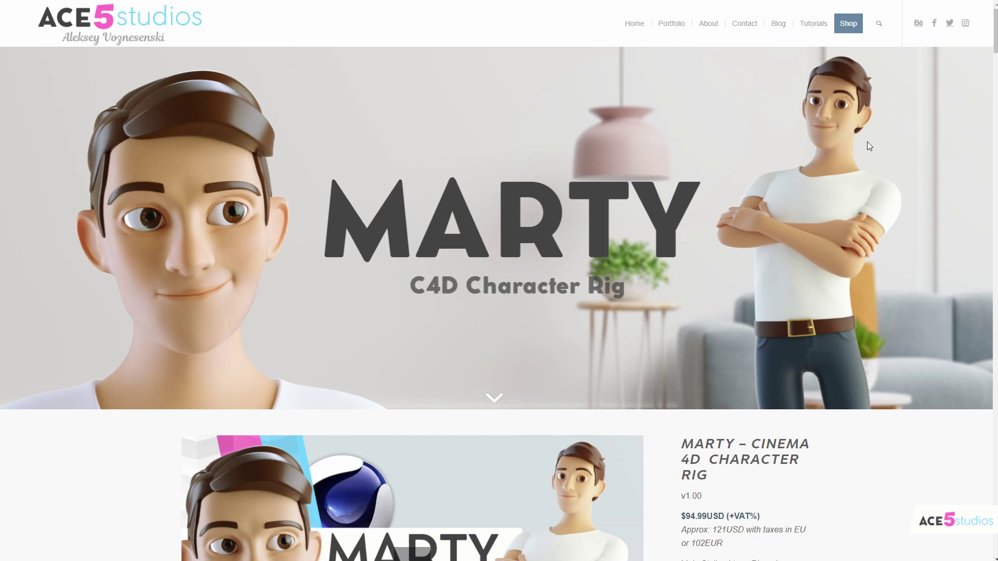
Step: Inspect the Running Jump A - Loop character definition and stop the playback
scroll(740, 311, down, 13)
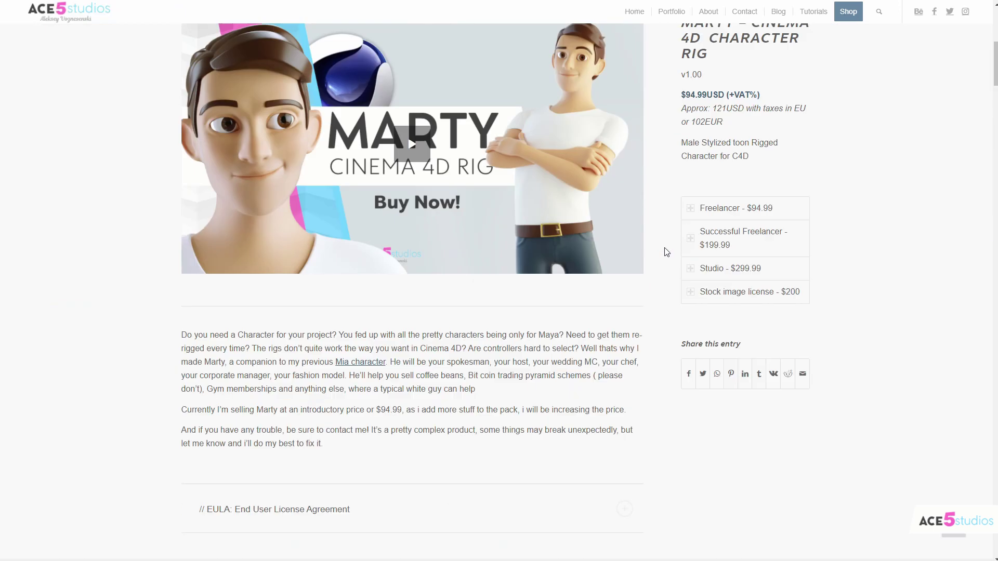
scroll(750, 216, up, 12)
scroll(759, 216, up, 2)
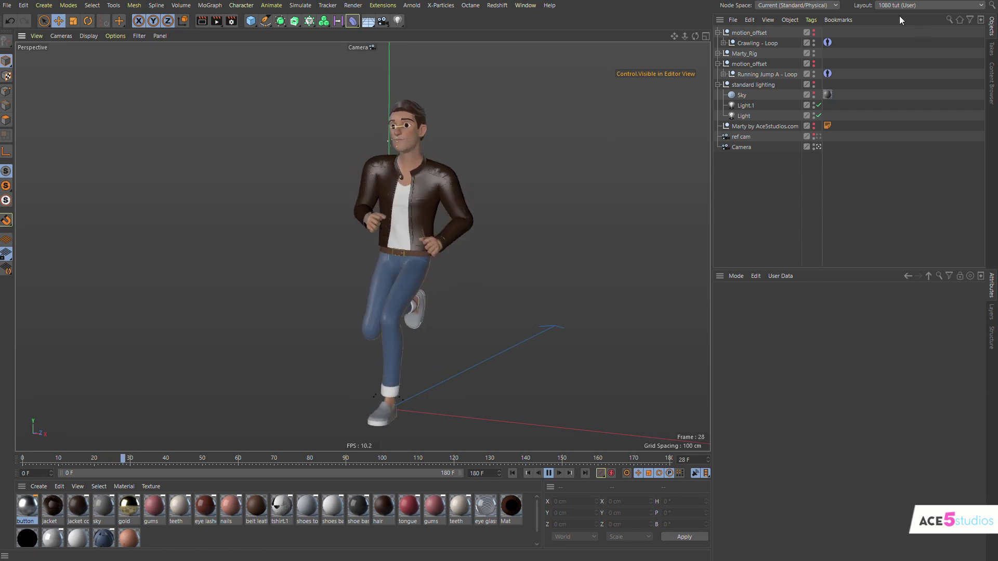
click(827, 74)
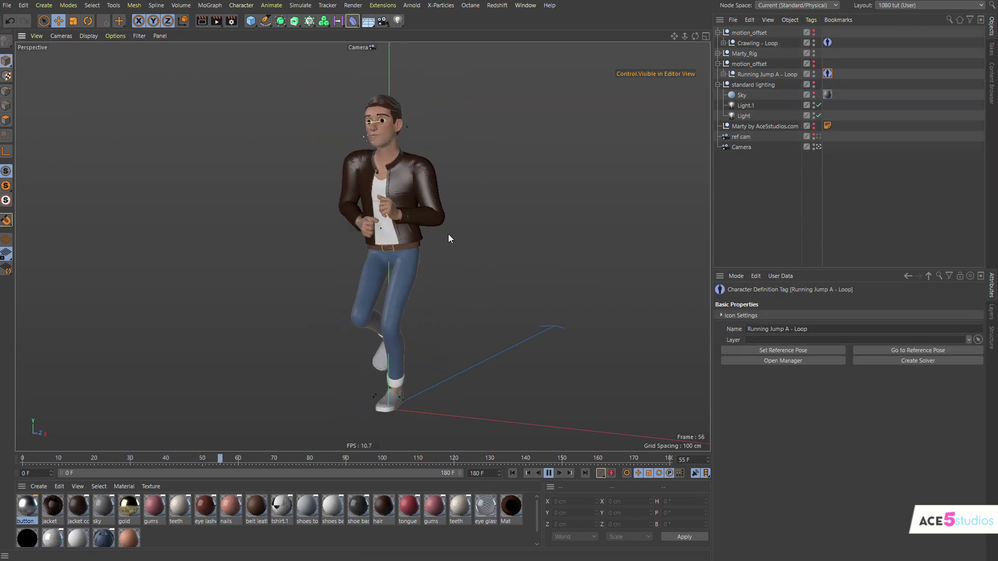
key(F8)
Step: Expand Marty_Rig, select the Hips Motion Solver tag, and replay the crawl while orbiting the view
click(718, 54)
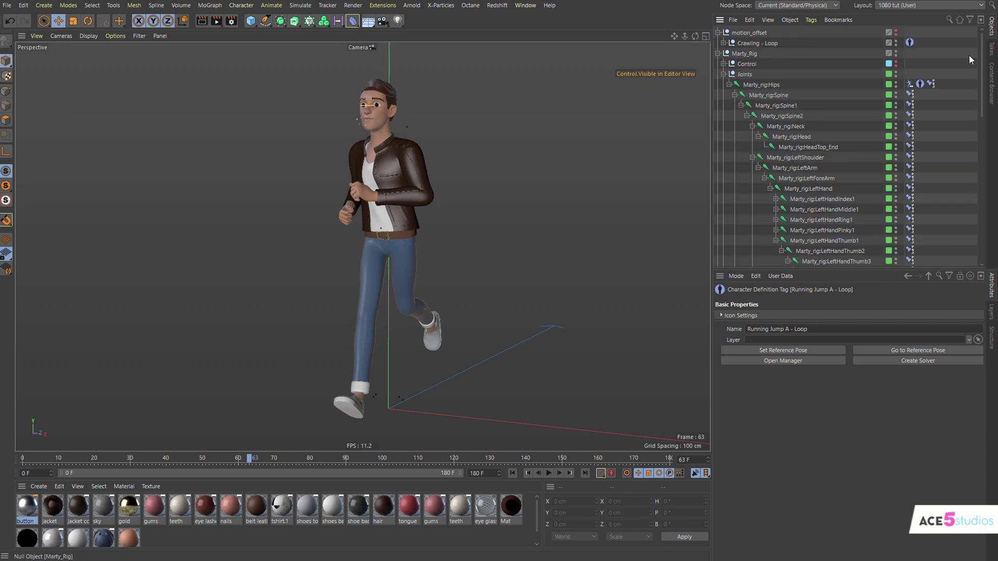
click(909, 84)
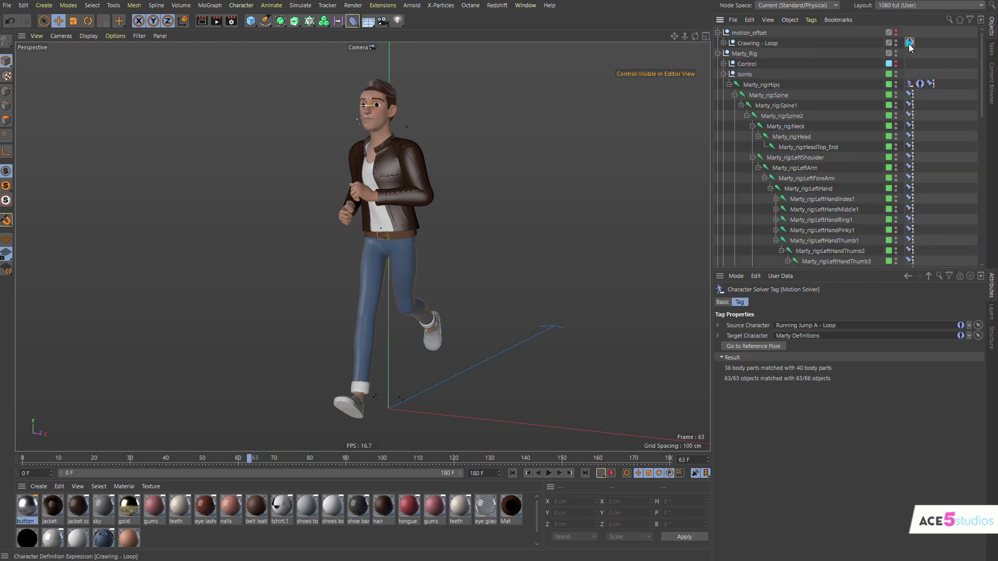
key(F8)
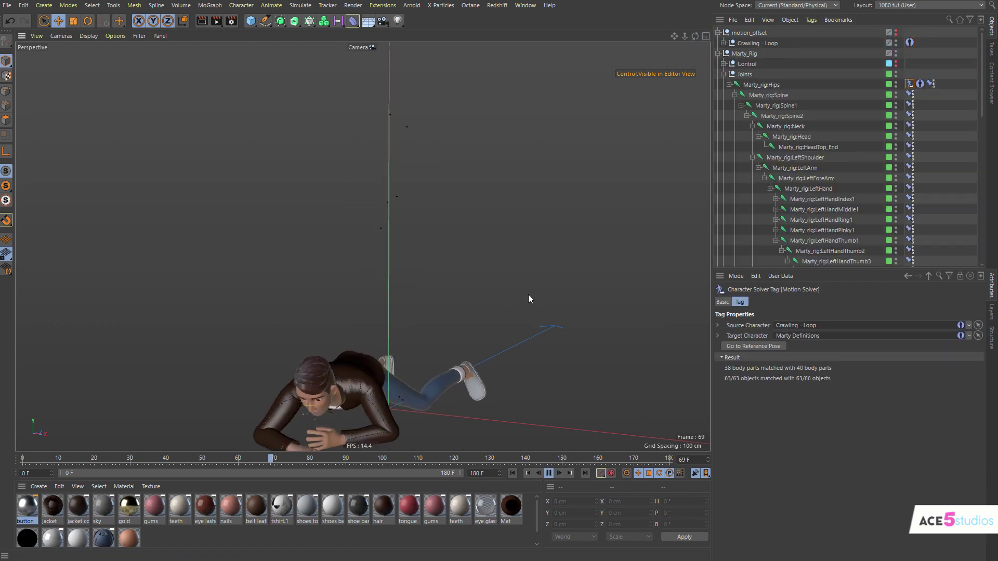
alt+drag(406, 342, 426, 310)
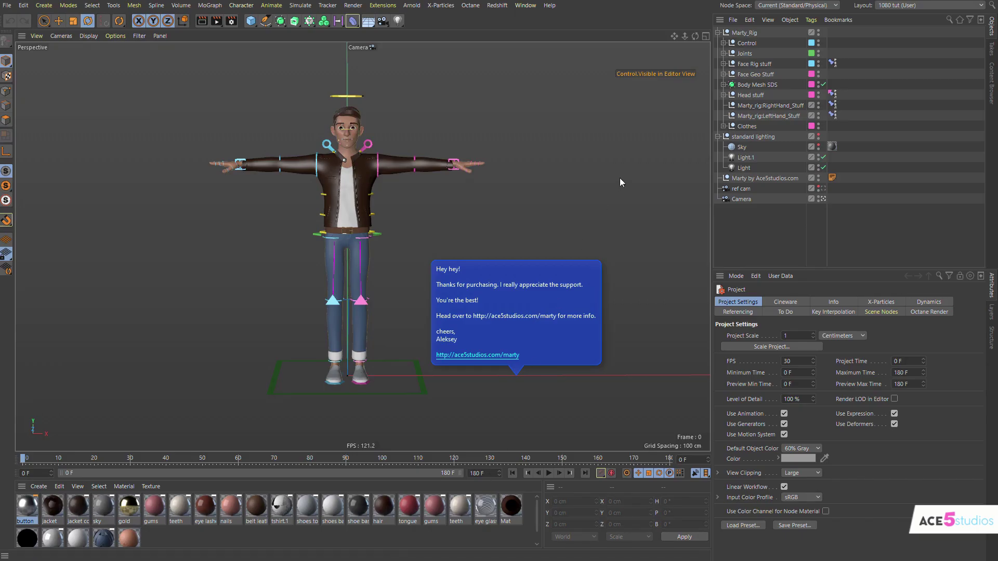
Step: Expand Joints and review the Character Definition and Motion Solver tags on Hips
click(723, 53)
click(919, 63)
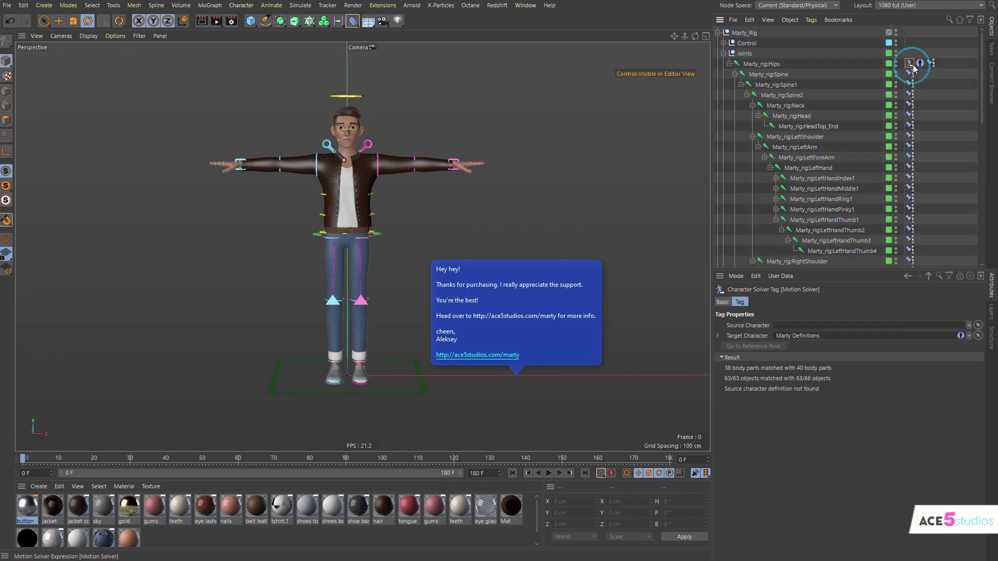
click(910, 64)
click(918, 63)
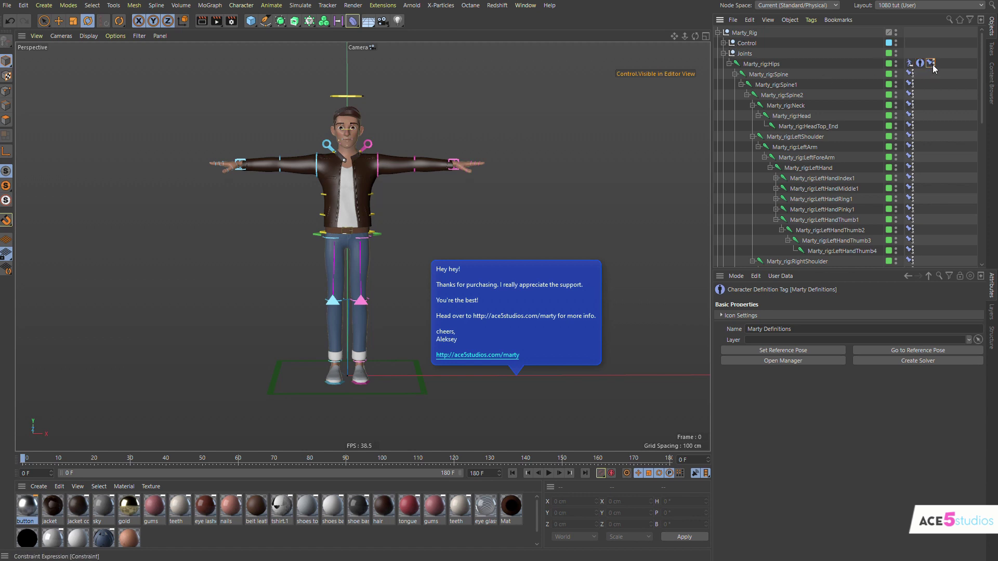
Step: Select all 65 Constraint tags below the Hips Constraint tag and disable them
click(930, 62)
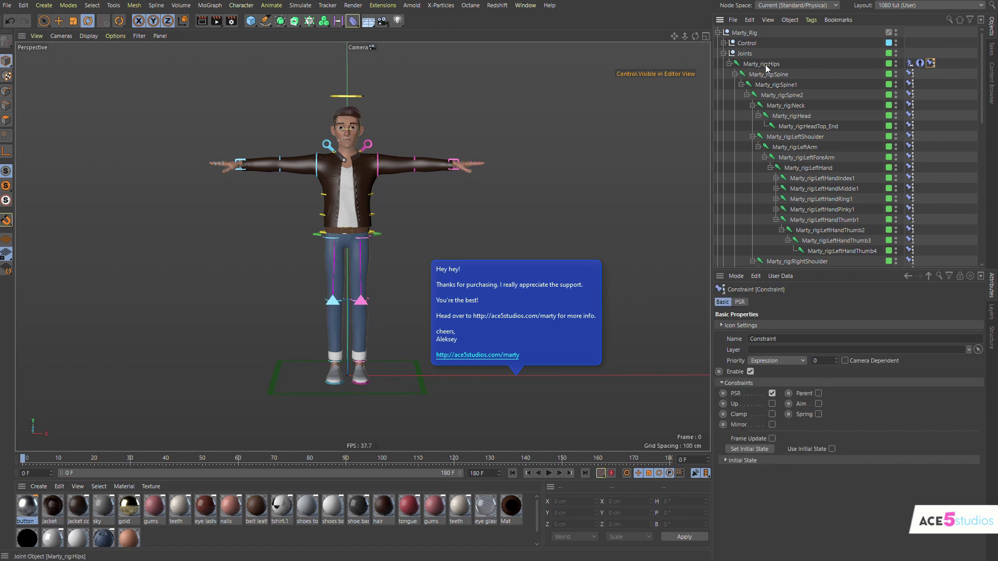
right_click(931, 62)
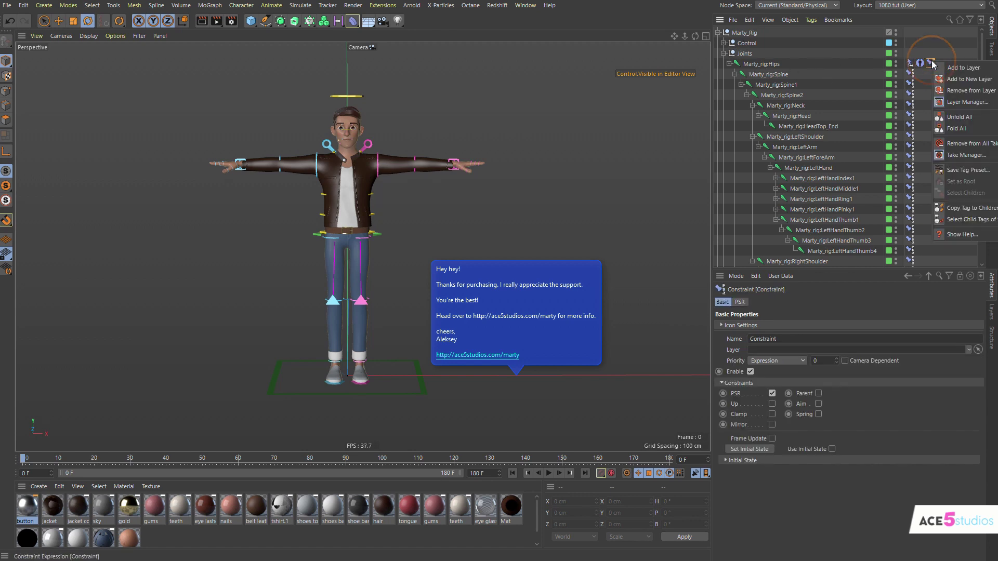
click(970, 224)
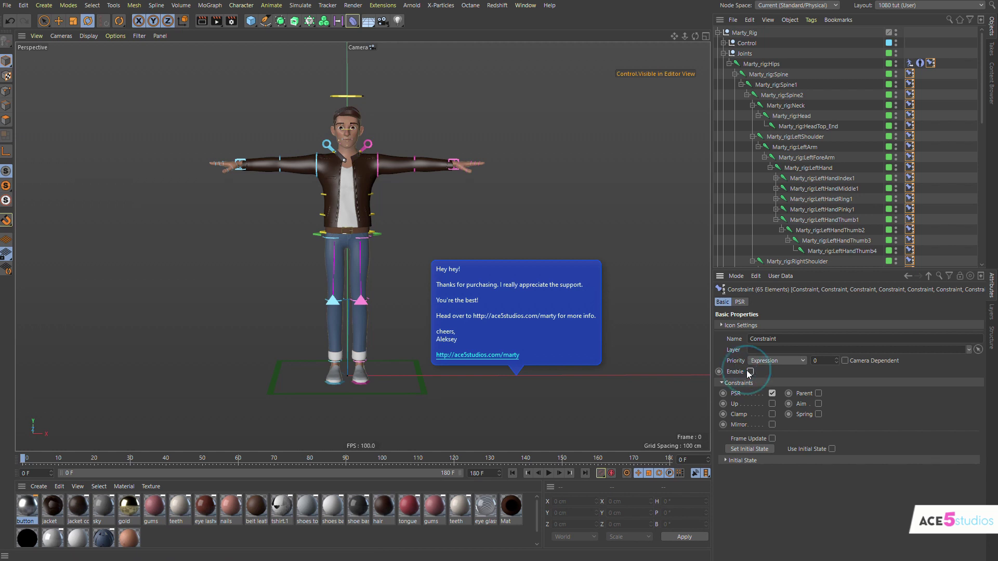
click(861, 50)
Step: Move the LeftHand IK control to test the arm
alt+right_drag(460, 155, 469, 153)
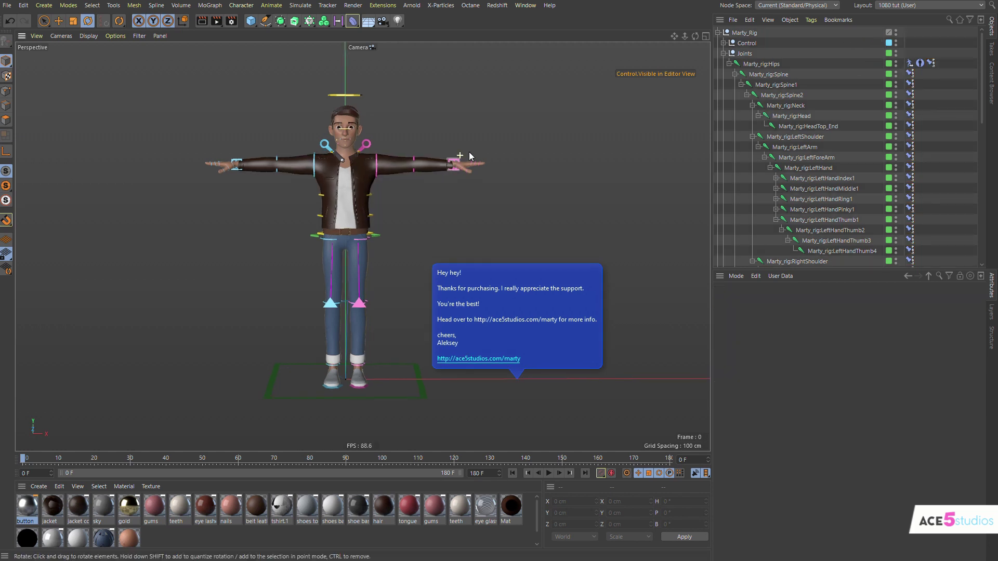
scroll(469, 156, up, 5)
click(444, 174)
key(e)
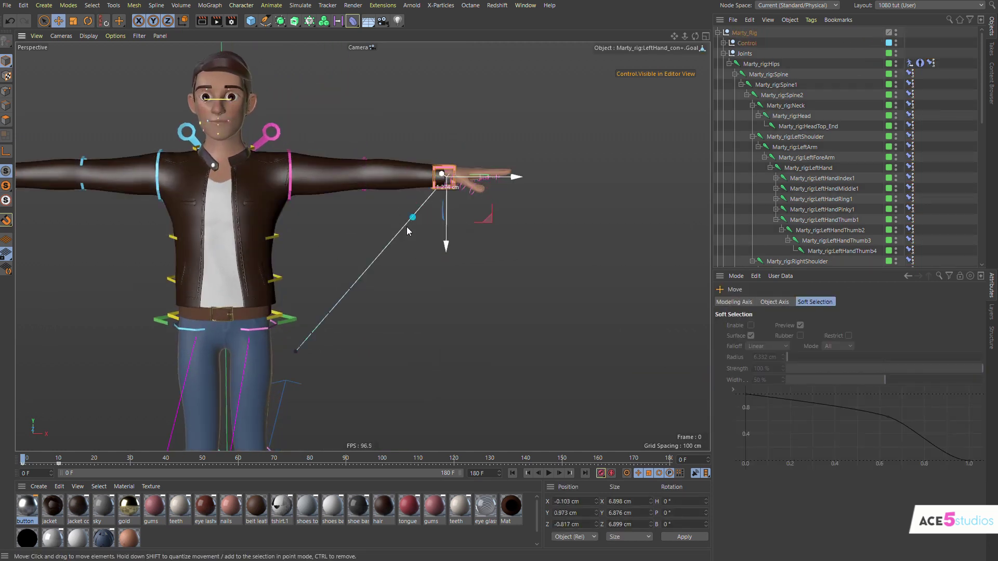
drag(408, 231, 416, 203)
Step: Undo the test move and hide the rig control objects in the viewport
key(ctrl+z)
alt+right_drag(410, 179, 294, 193)
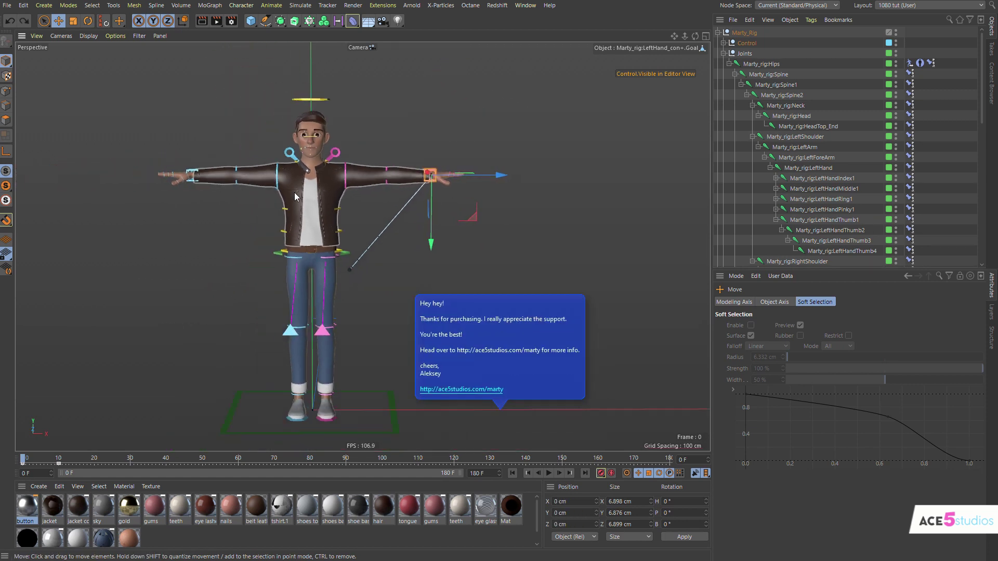
click(896, 42)
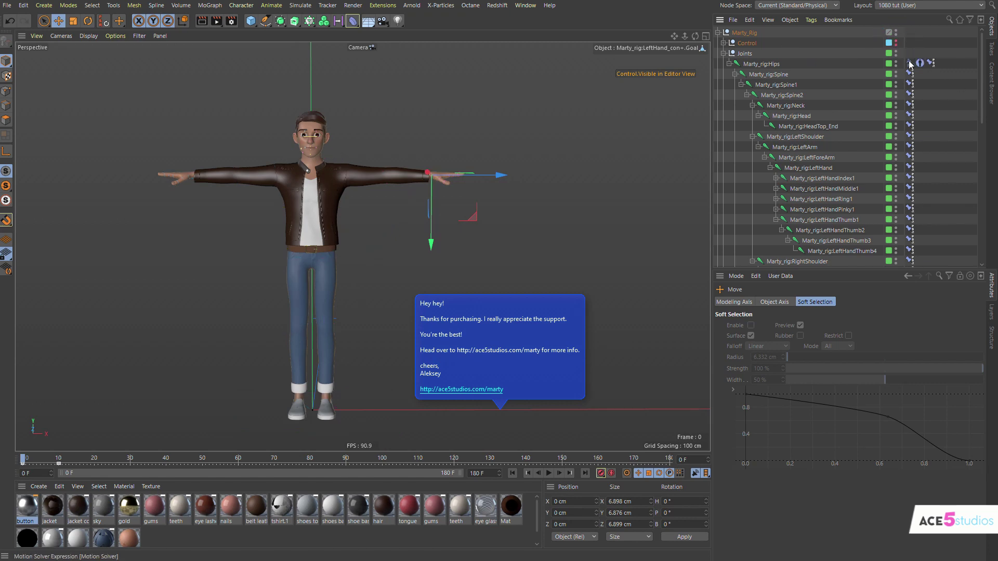
Step: Load Running Jump A - Loop from Presets > Motion Capture > Motion Capture - 60fps in the Content Browser
key(shift+F8)
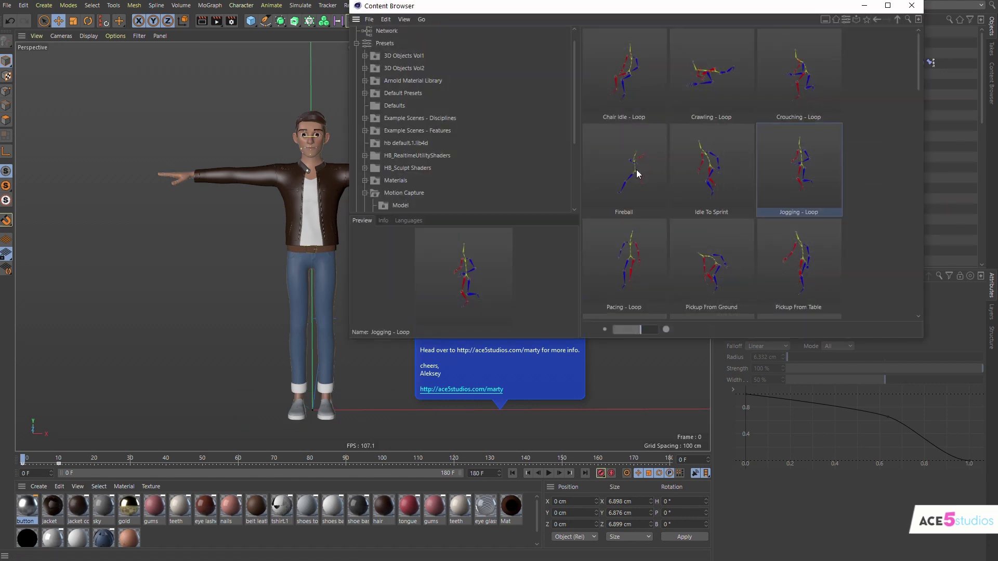
click(375, 44)
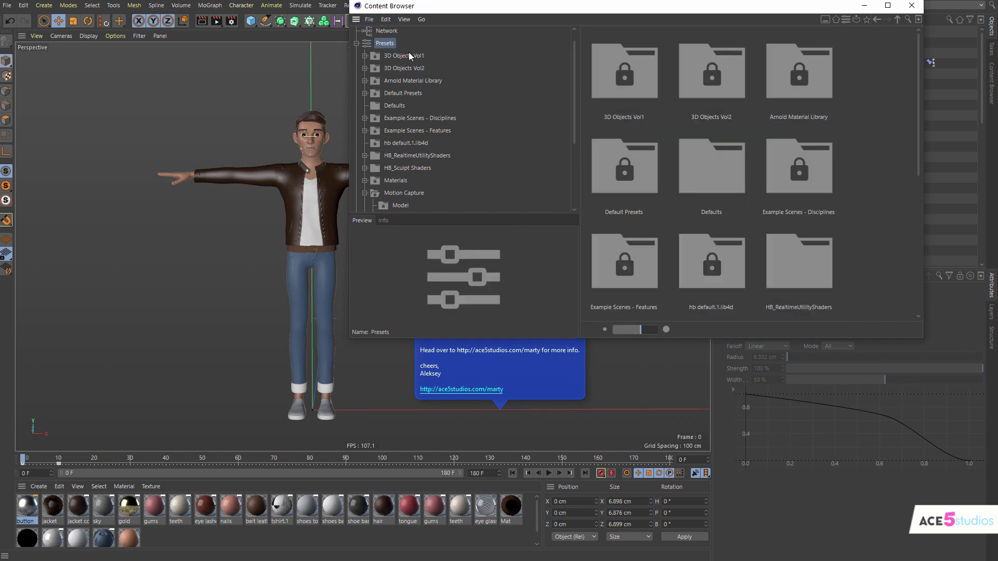
click(395, 195)
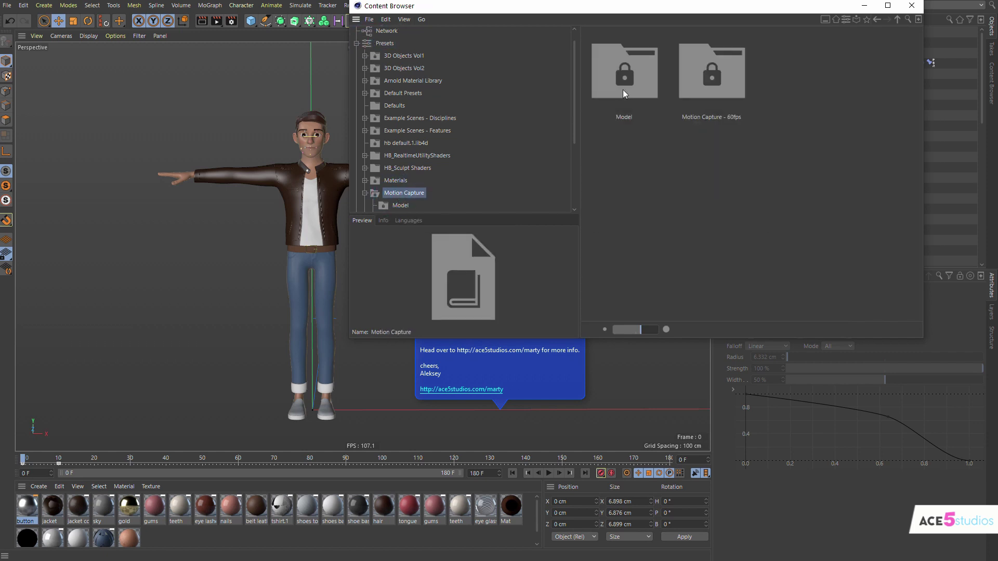
double_click(715, 63)
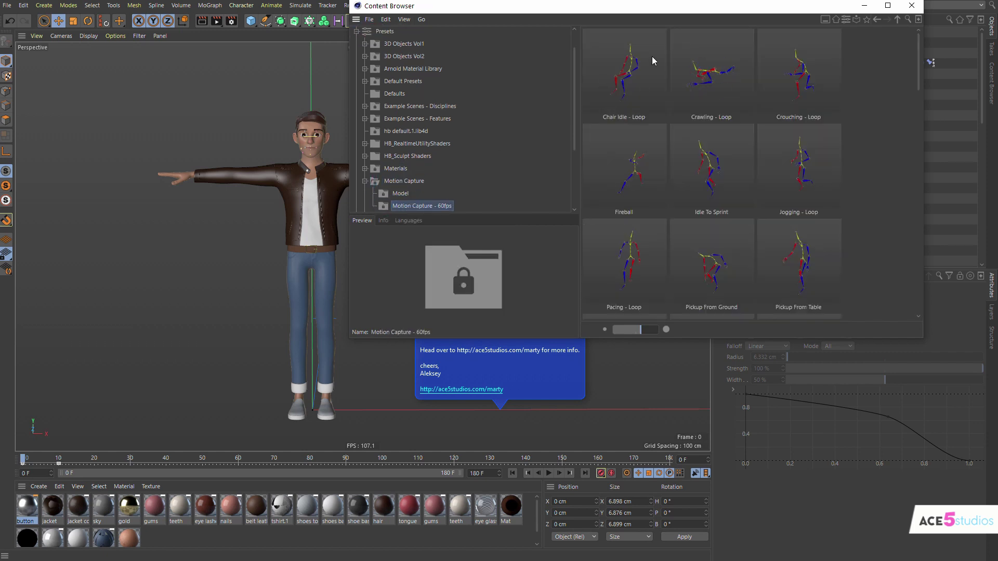
drag(752, 13, 655, 16)
scroll(629, 184, down, 2)
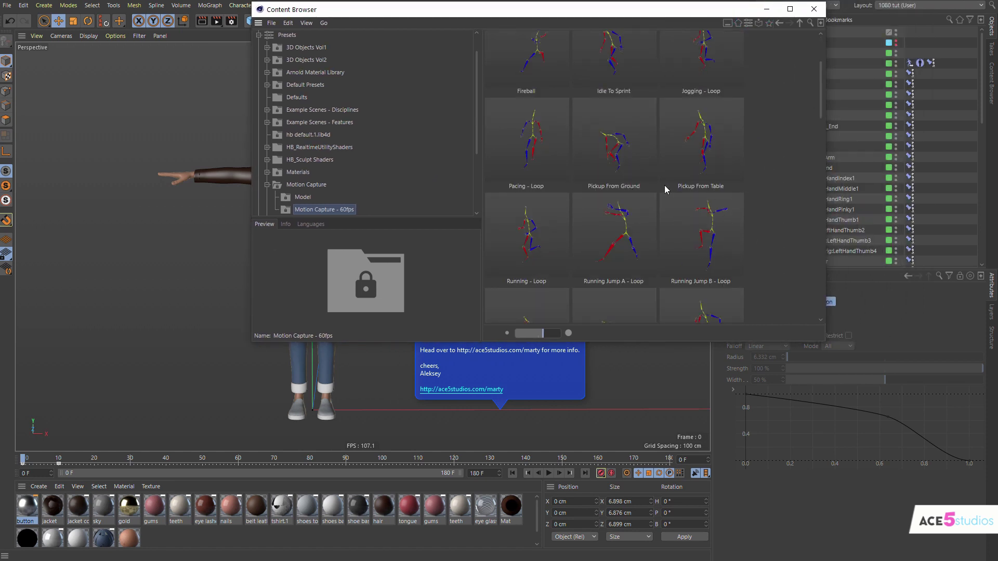
scroll(666, 190, down, 1)
double_click(624, 158)
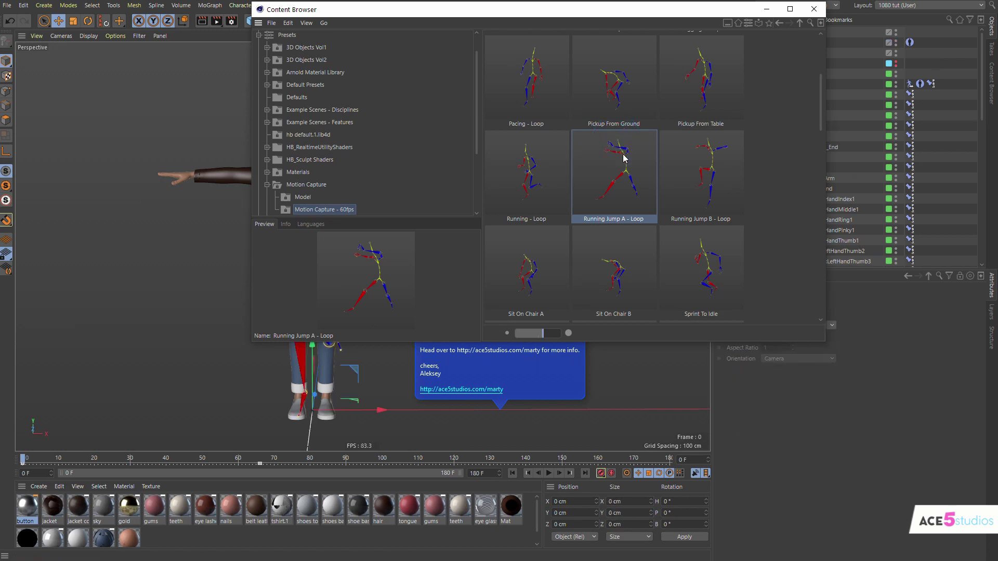
click(825, 10)
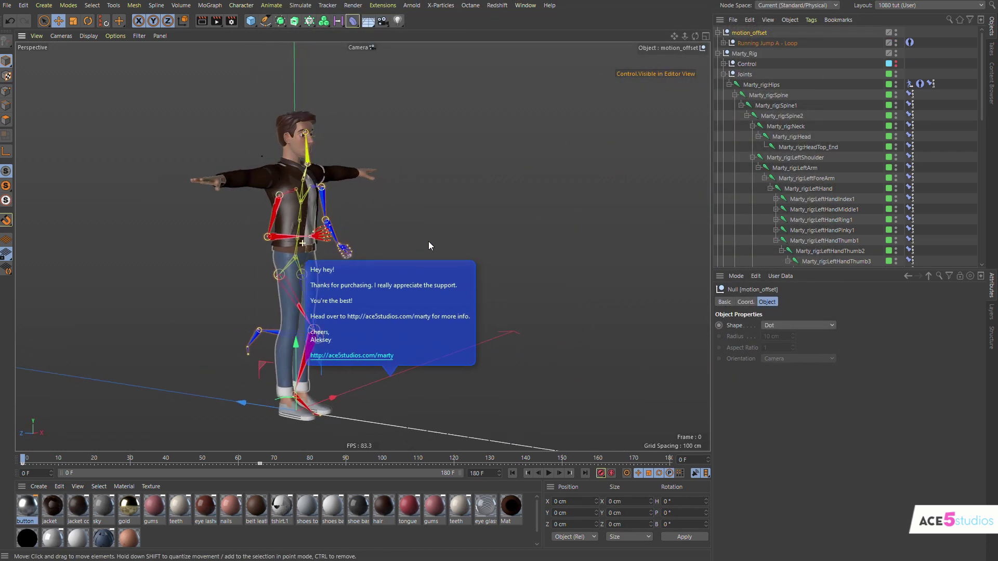
Step: Set Running Jump A - Loop as the Motion Solver's source character and enable the solver
drag(35, 461, 342, 463)
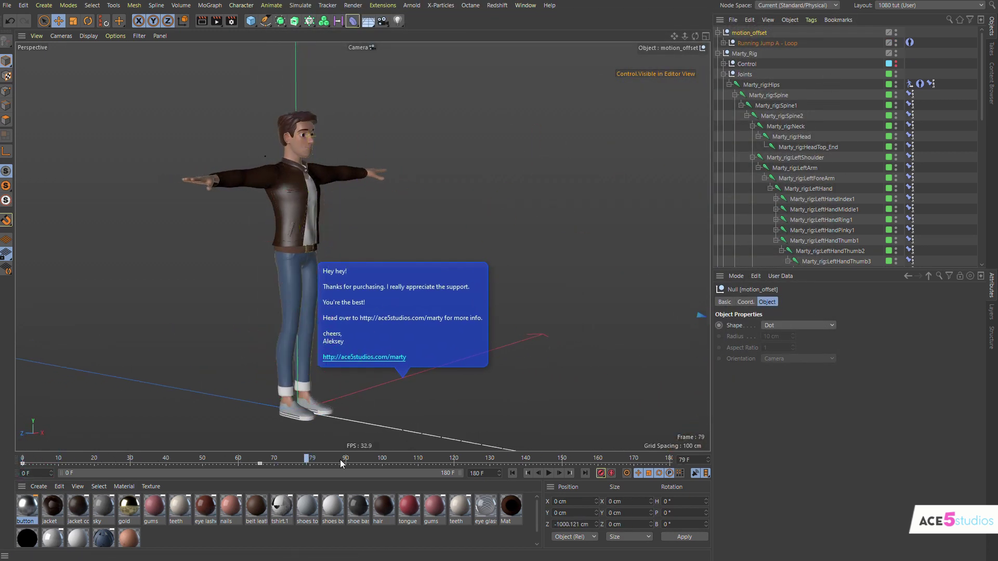
drag(167, 464, 20, 462)
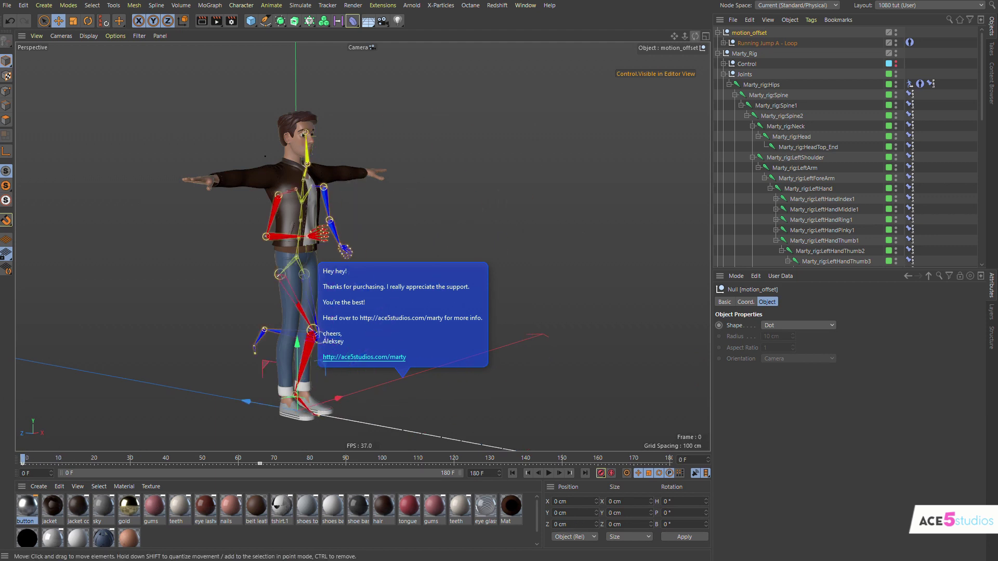
click(908, 84)
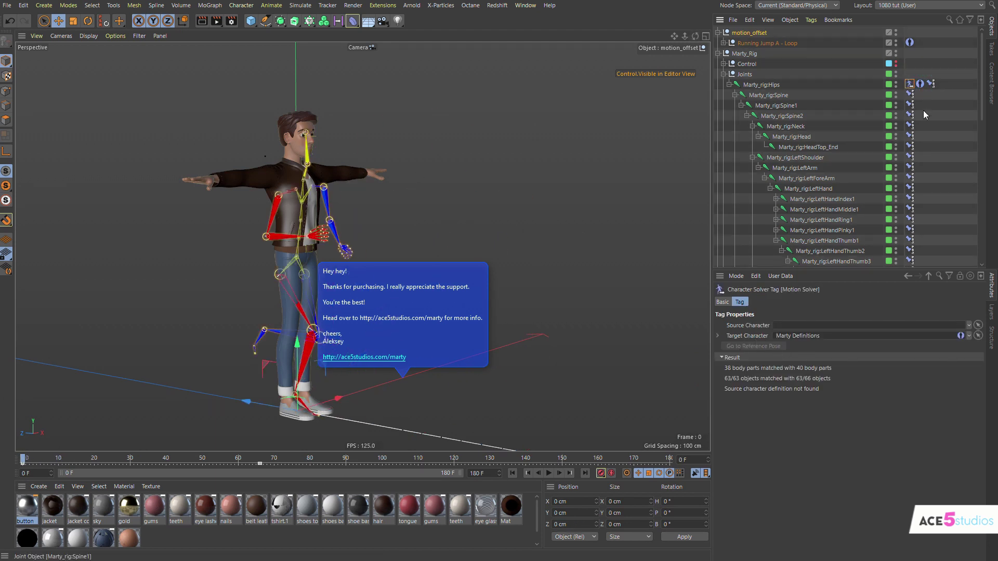
click(920, 85)
click(909, 83)
drag(910, 42, 909, 66)
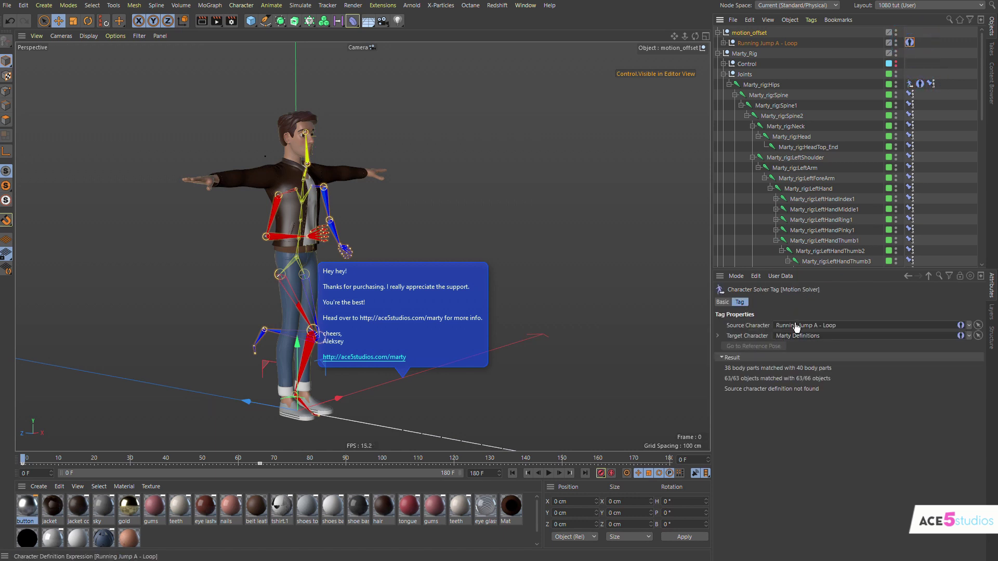
click(722, 302)
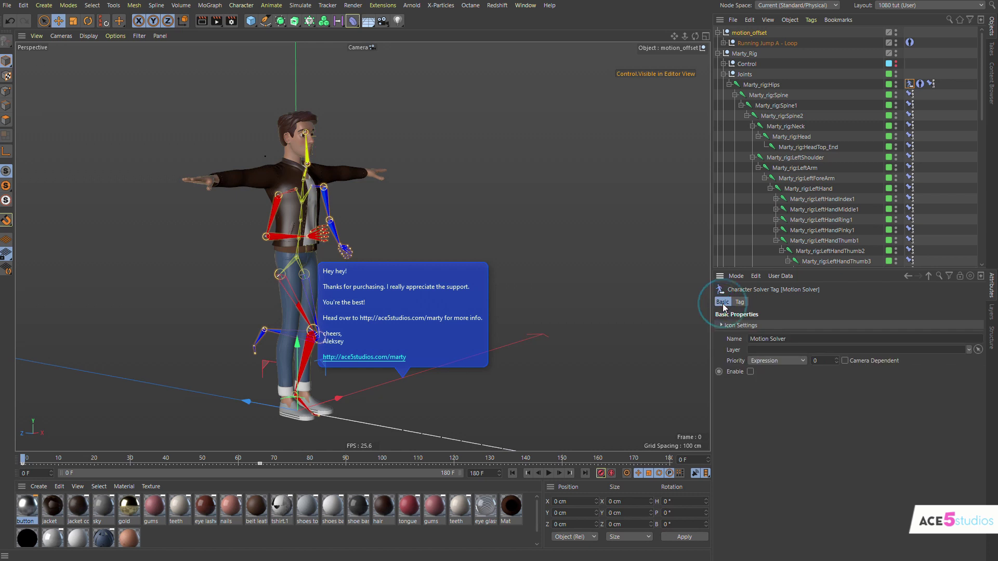
click(750, 372)
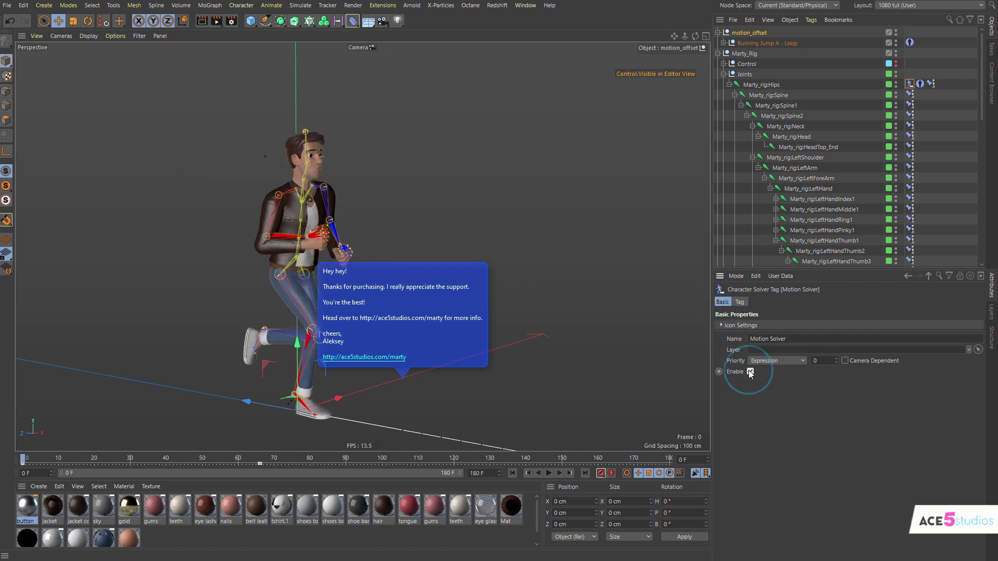
click(824, 69)
alt+middle_drag(258, 313, 326, 278)
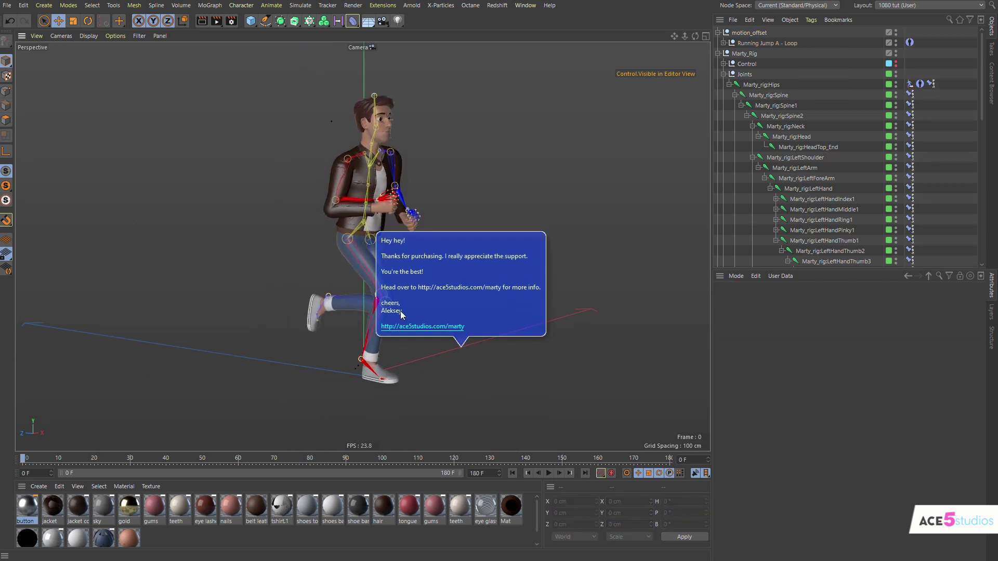
Step: Collapse Marty_Rig, preview the running jump, and select the motion_offset null
click(717, 54)
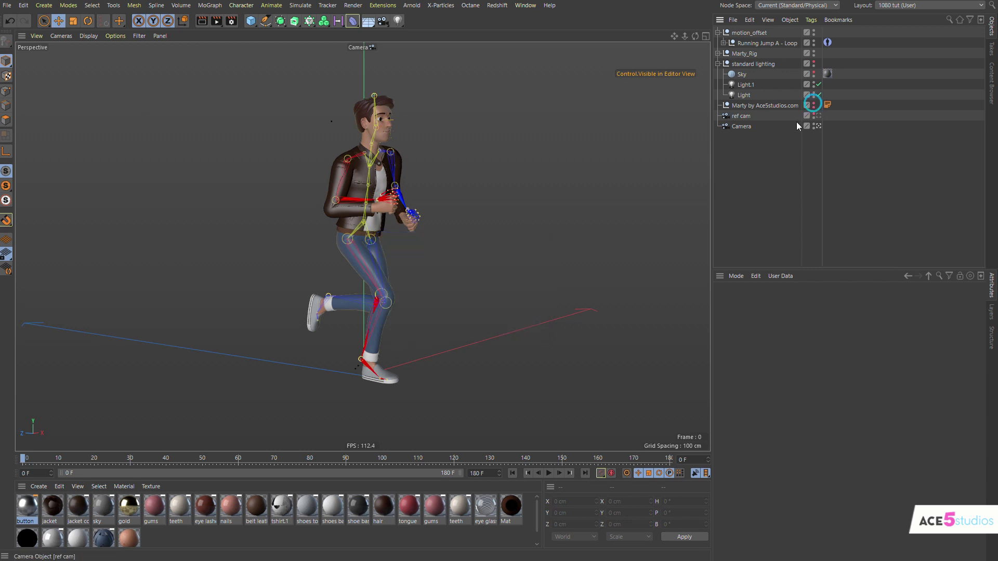
drag(91, 454, 21, 467)
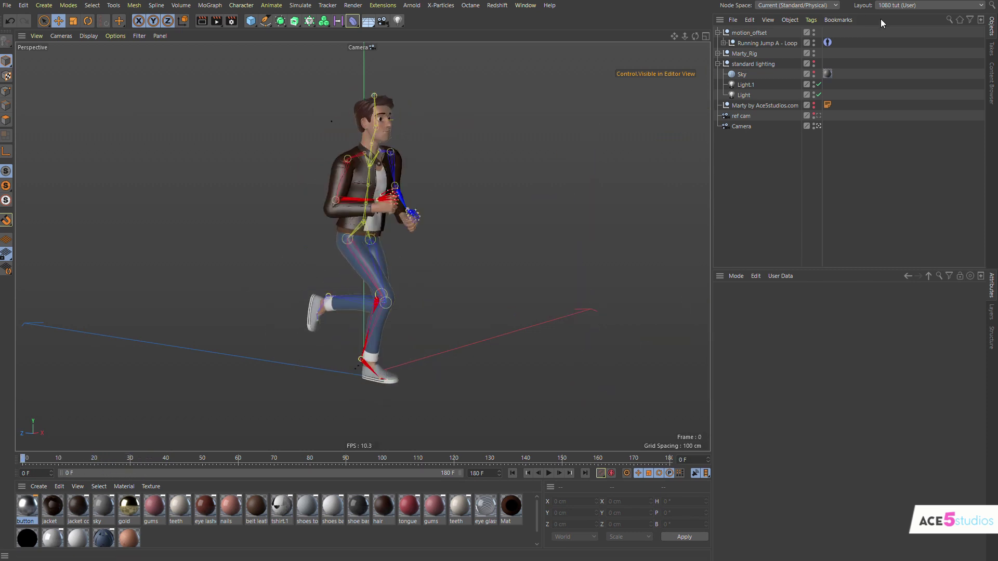
key(F8)
key(F8)
key(shift+f)
click(757, 33)
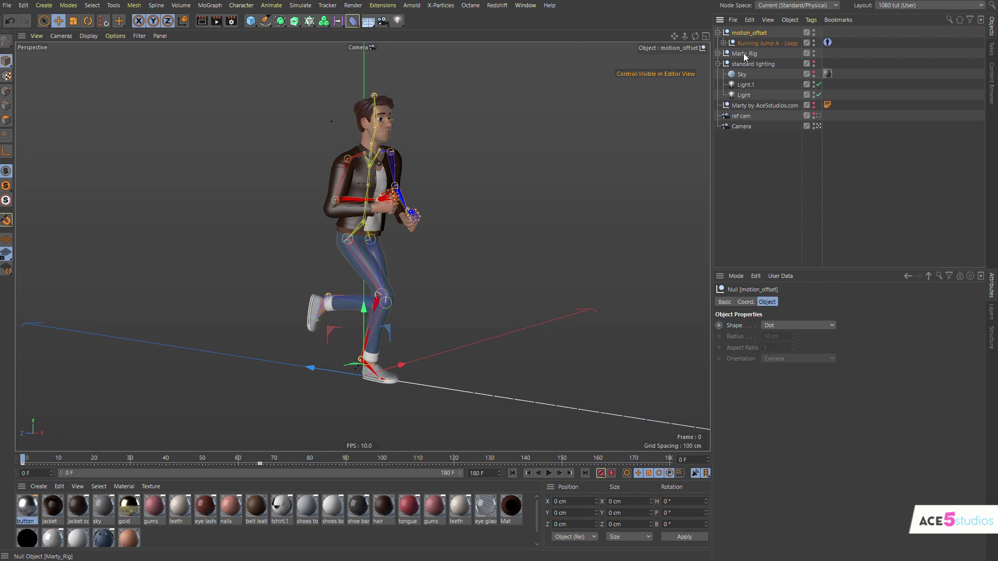
Step: Nest Marty_Rig under motion_offset and play the running jump as he travels forward
drag(744, 56, 758, 41)
click(757, 203)
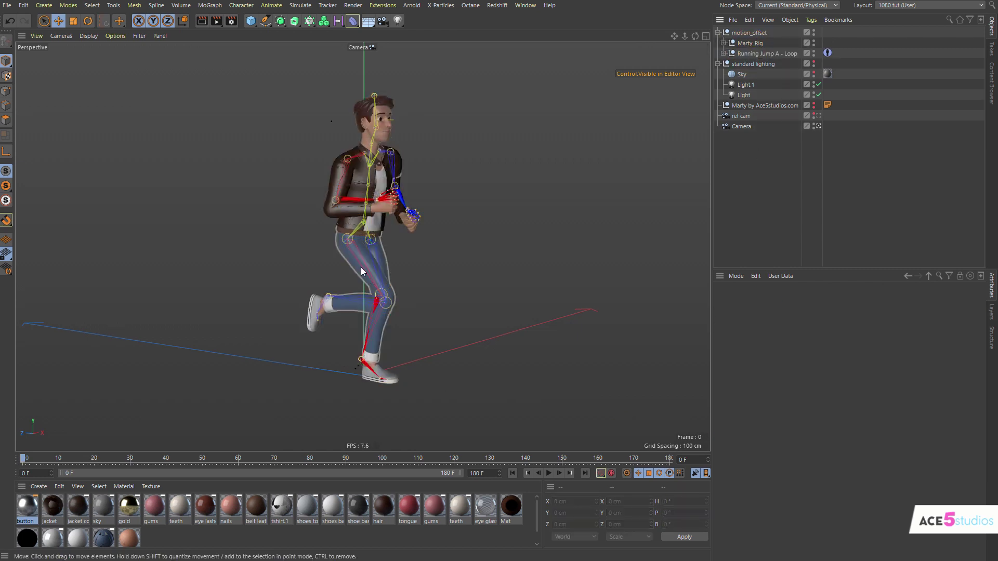
key(F8)
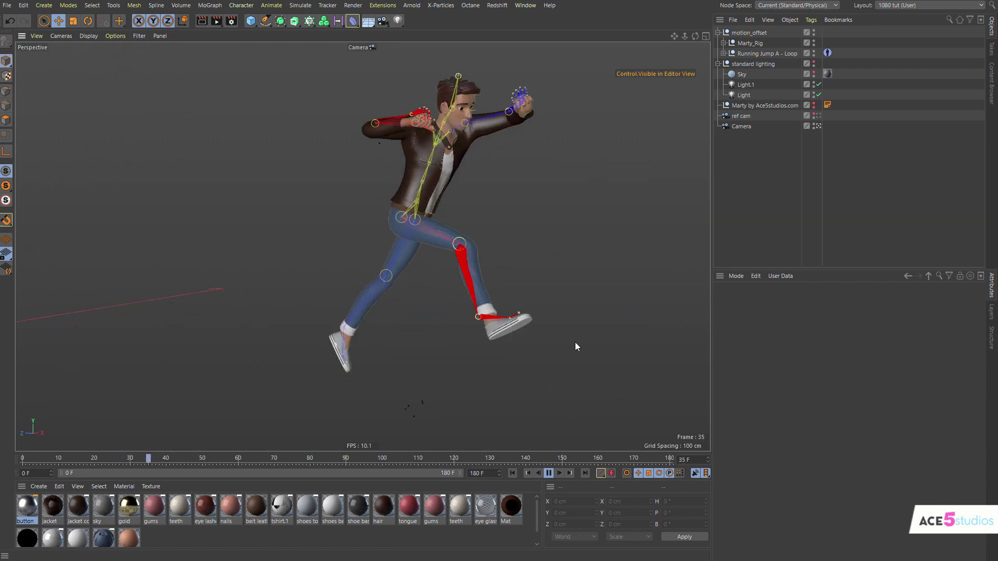
key(F8)
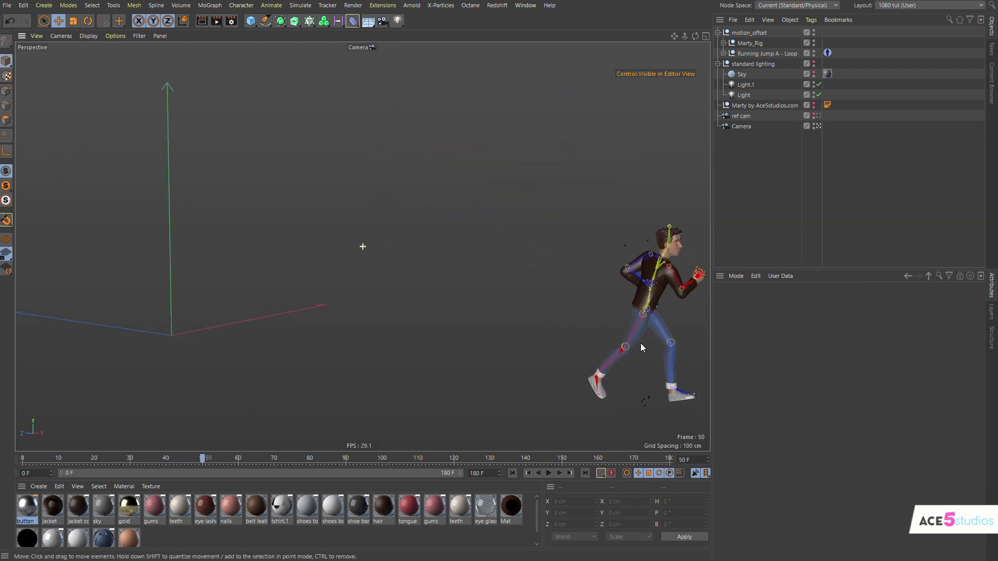
alt+middle_drag(640, 343, 569, 355)
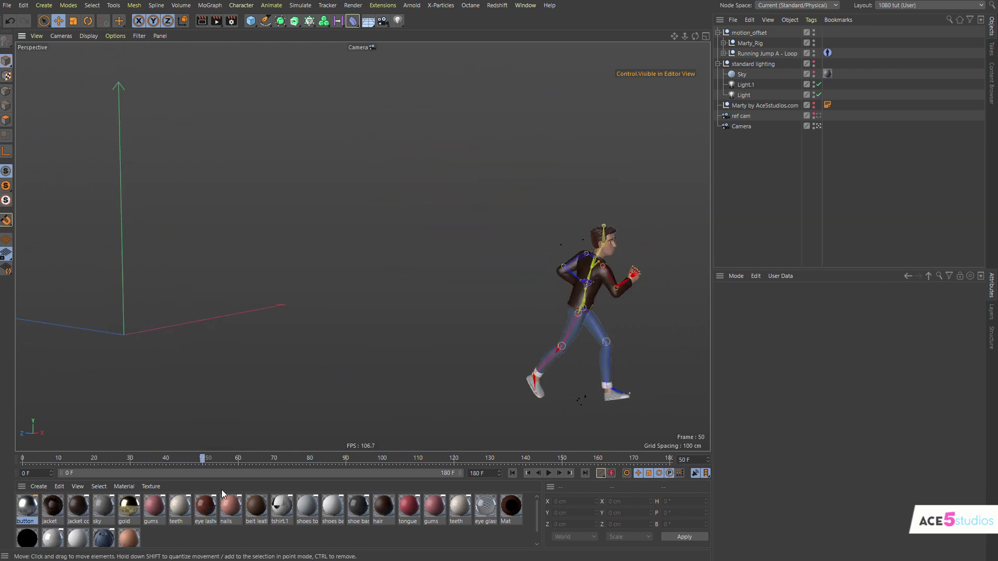
Step: Rewind to frame 0 and move Marty_Rig back out above motion_offset
click(22, 458)
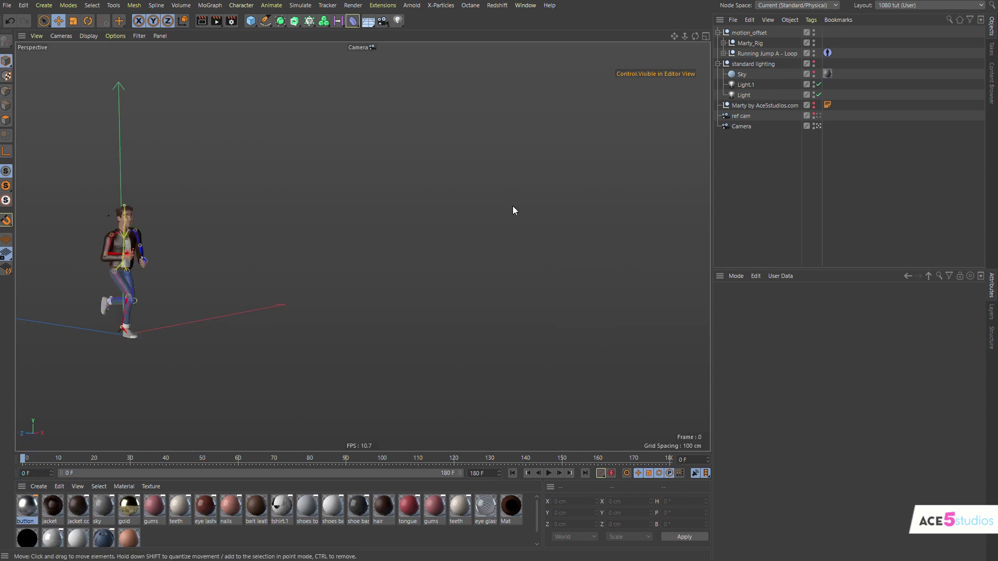
drag(746, 43, 743, 31)
key(shift+F8)
Step: Add the Crawling - Loop mocap preset from the Content Browser to the scene
drag(902, 235, 623, 160)
scroll(653, 293, up, 1)
scroll(626, 257, up, 3)
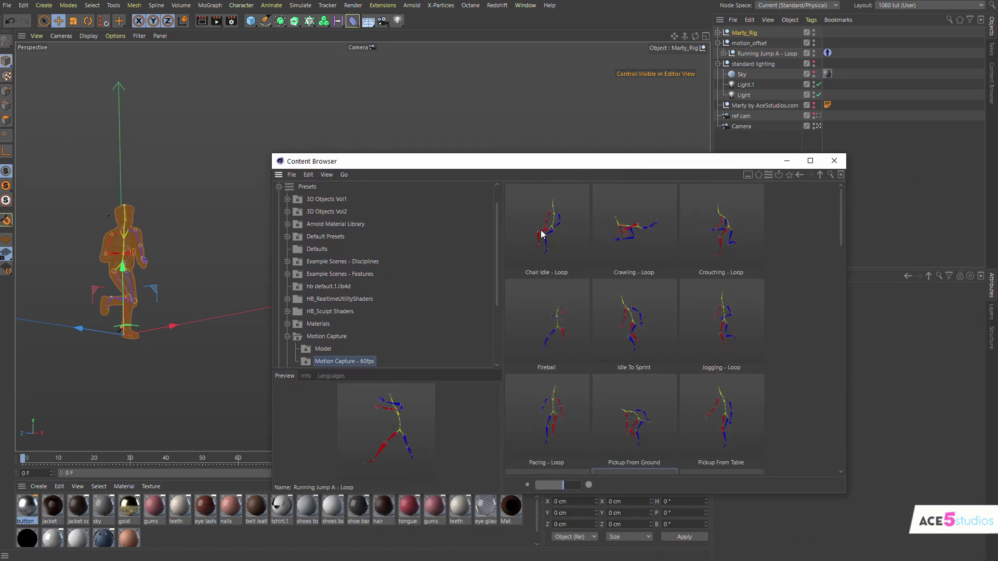
click(572, 363)
click(661, 328)
click(626, 234)
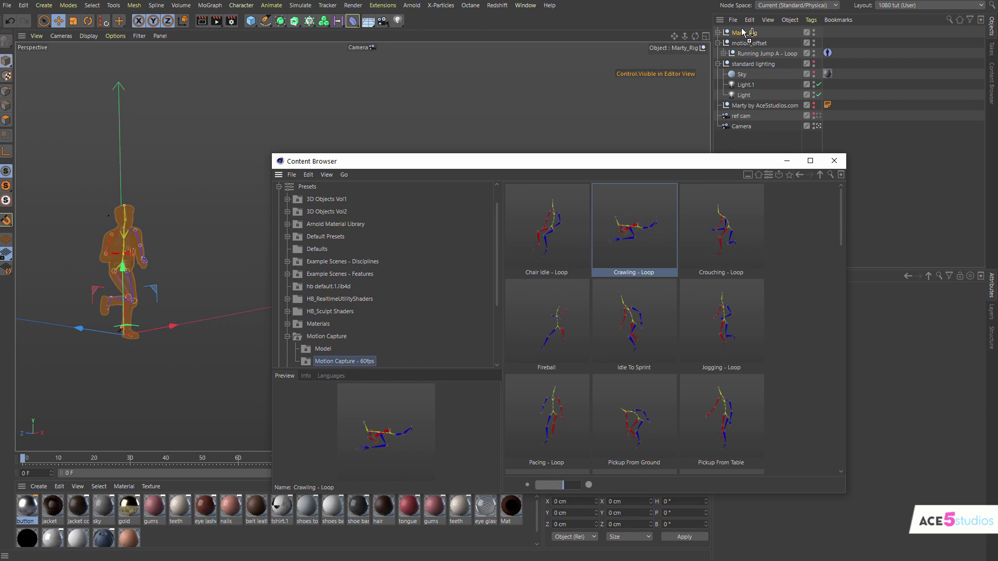
drag(738, 33, 738, 32)
click(840, 164)
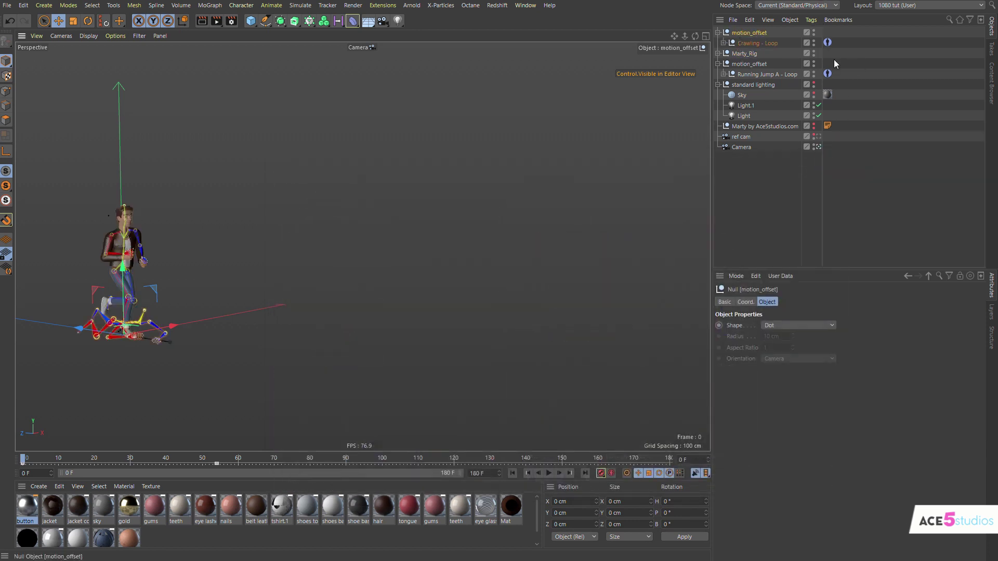
ctrl+click(718, 54)
Step: Put the Crawling - Loop character definition into the Motion Solver's Source Character field
click(909, 84)
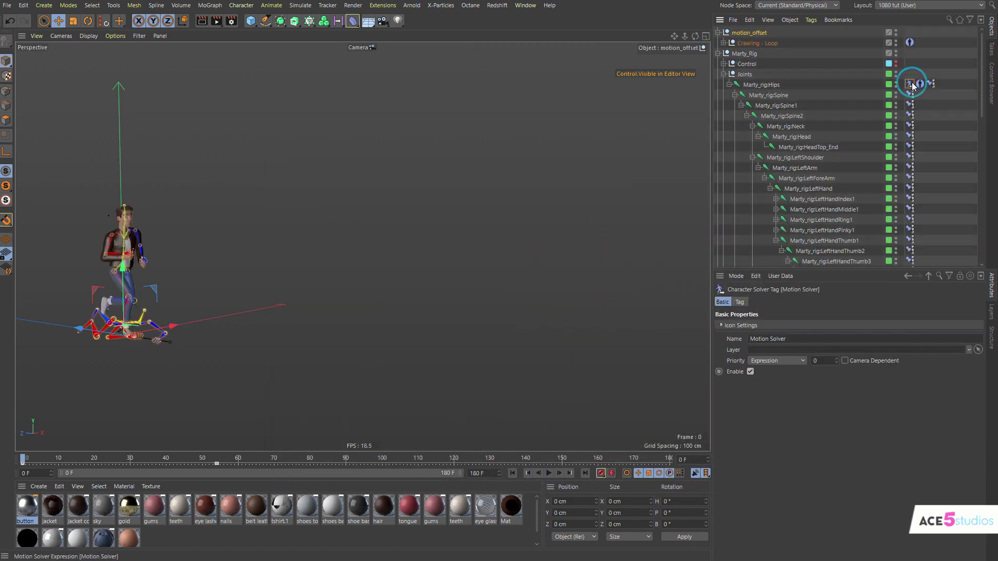
click(740, 302)
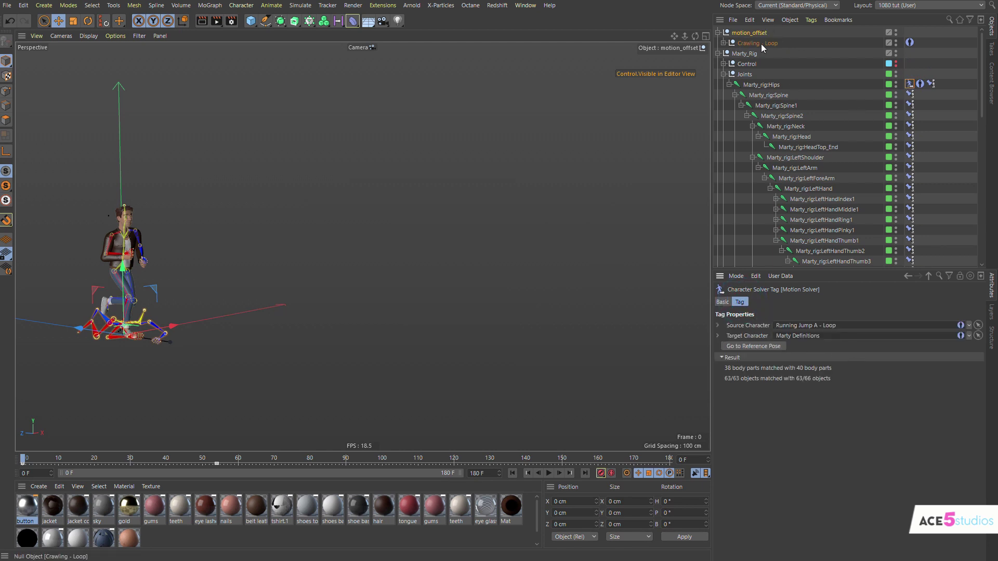
drag(758, 46, 822, 306)
click(908, 42)
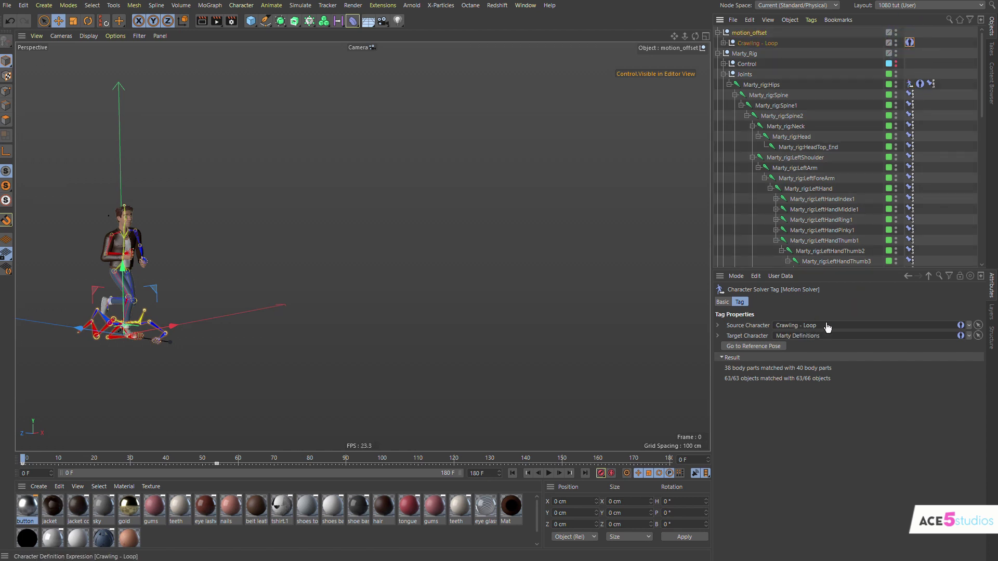
alt+right_drag(95, 309, 265, 301)
Step: Play the crawling animation and orbit the view to watch it from the side
alt+middle_drag(265, 300, 365, 248)
click(364, 230)
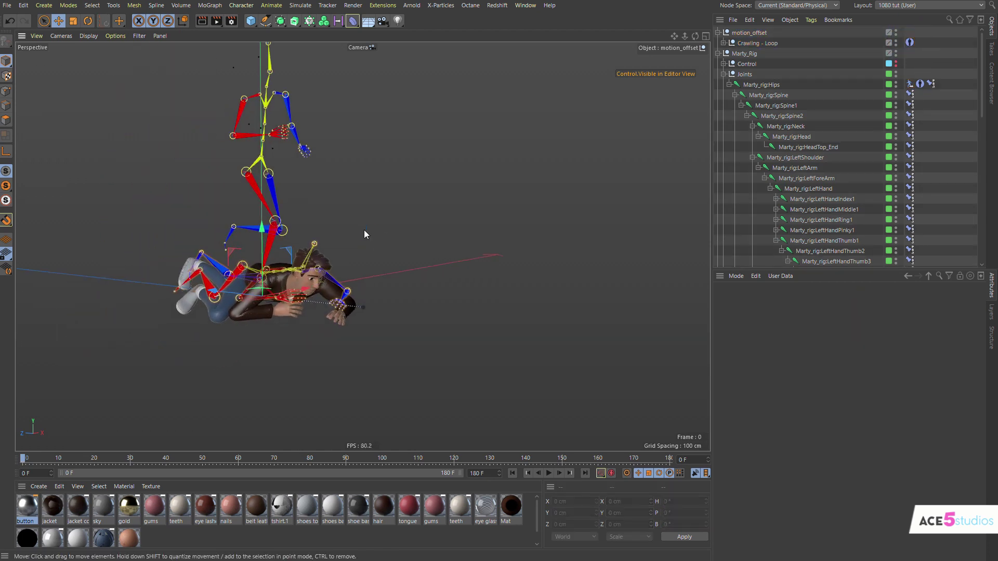
key(F8)
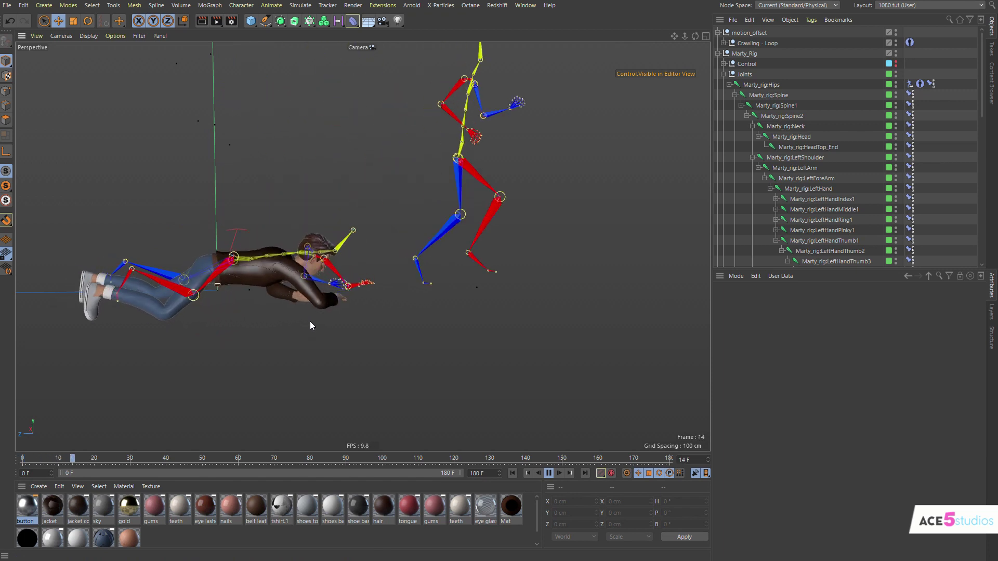
mouse_move(319, 283)
alt+mouse_down()
mouse_move(171, 296)
mouse_move(336, 245)
mouse_move(209, 265)
mouse_move(321, 268)
mouse_move(304, 246)
mouse_move(410, 223)
mouse_move(430, 204)
alt+mouse_up()
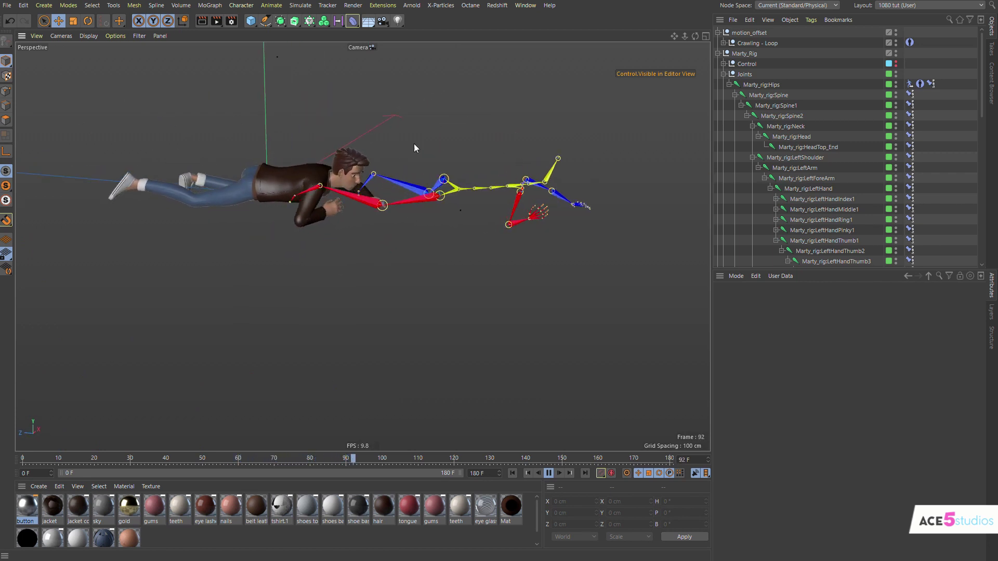
key(F8)
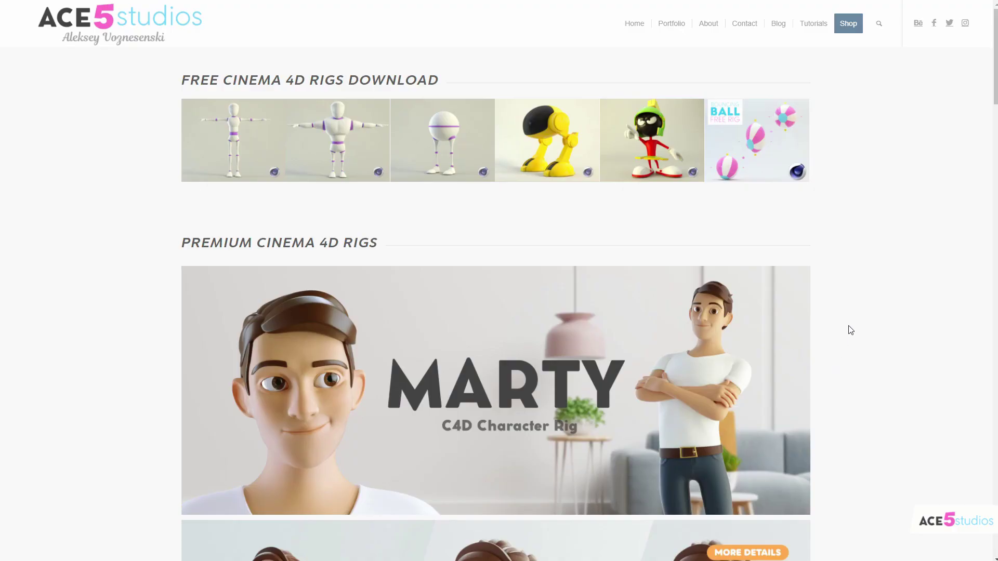
scroll(834, 331, down, 10)
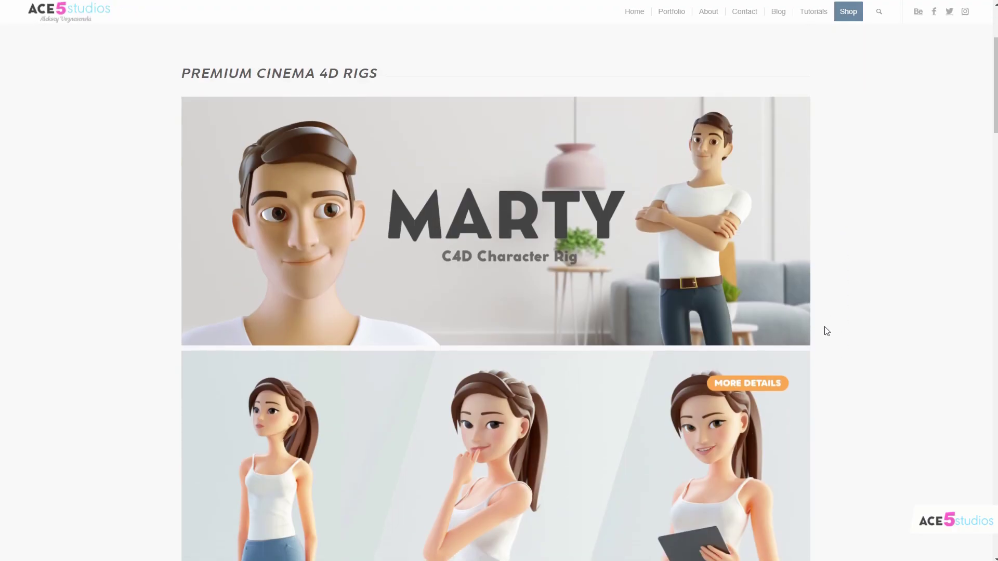
scroll(824, 260, down, 5)
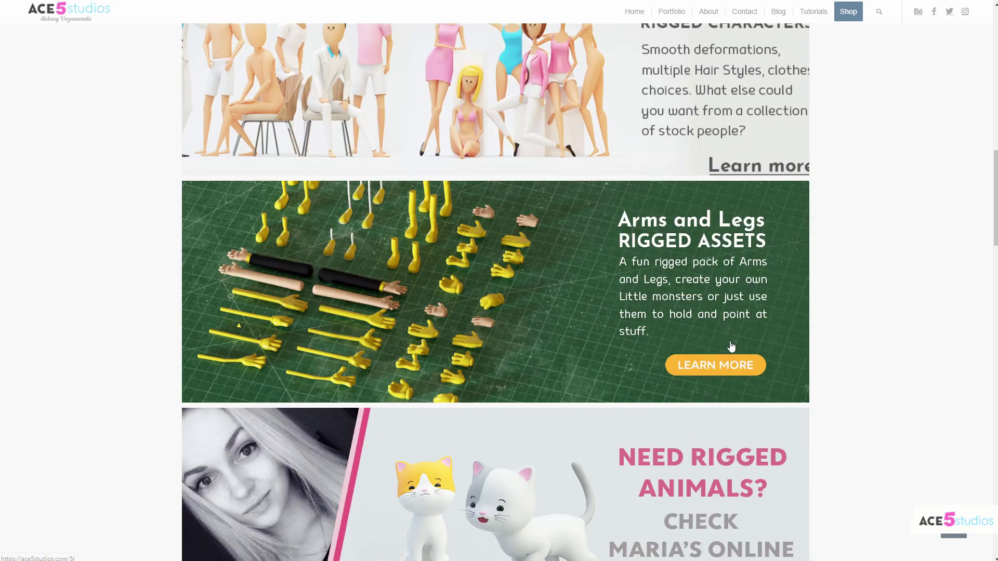
scroll(745, 261, down, 2)
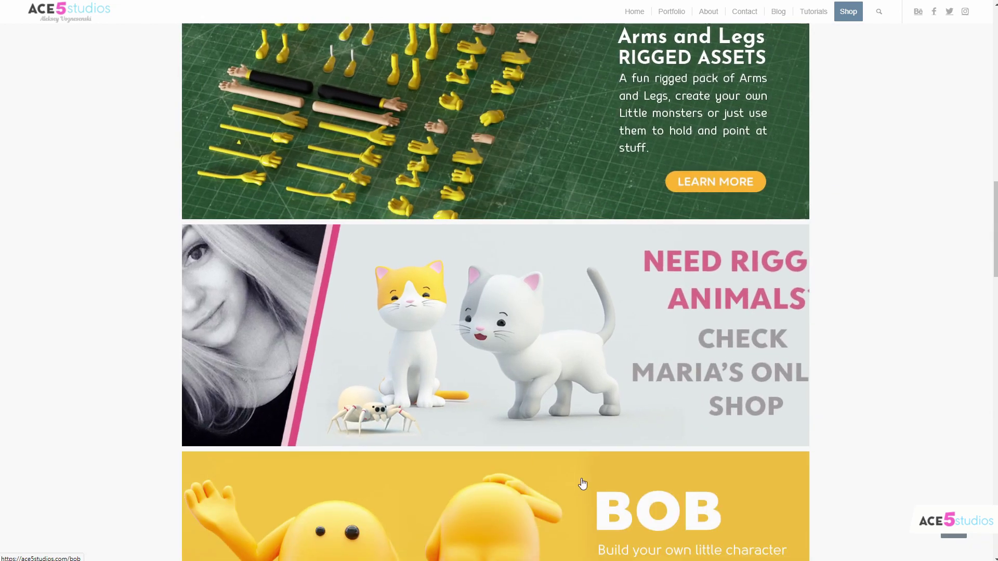
scroll(842, 430, down, 2)
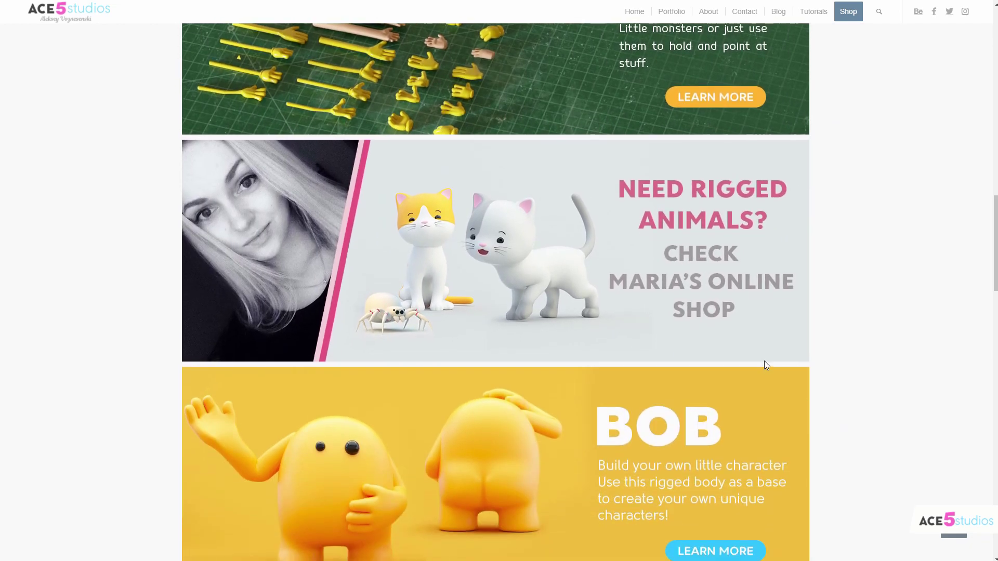
scroll(839, 338, down, 4)
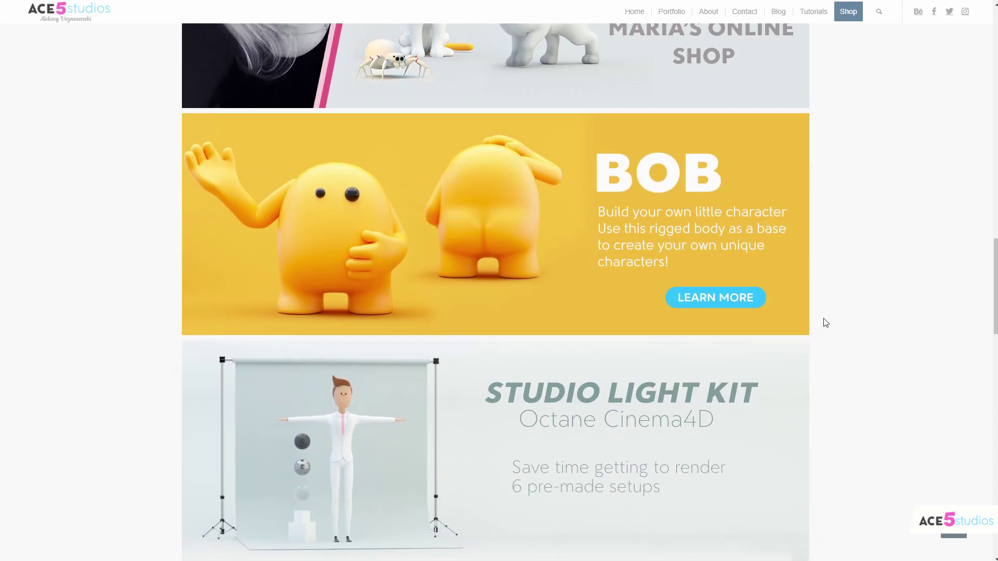
scroll(826, 291, down, 3)
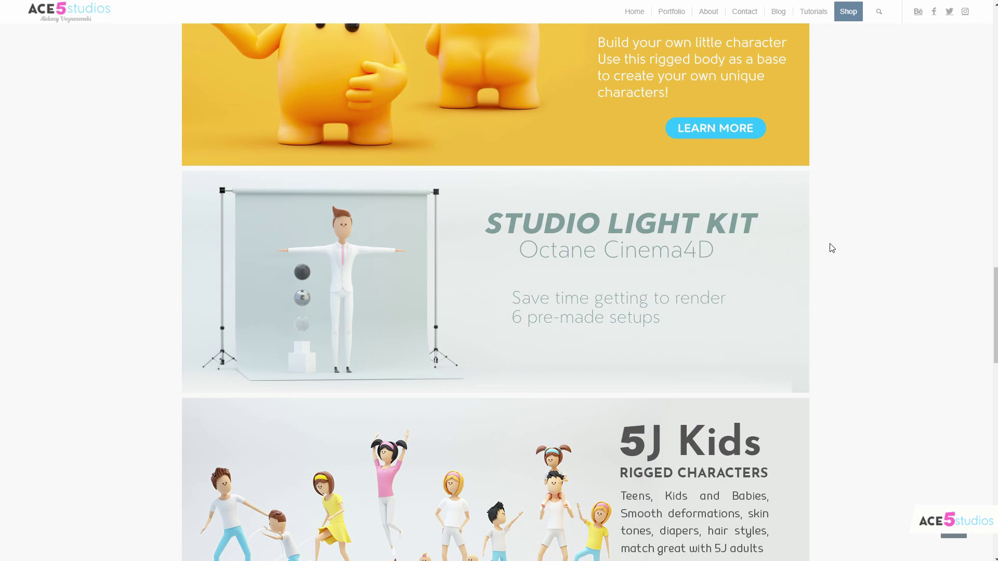
scroll(831, 248, down, 8)
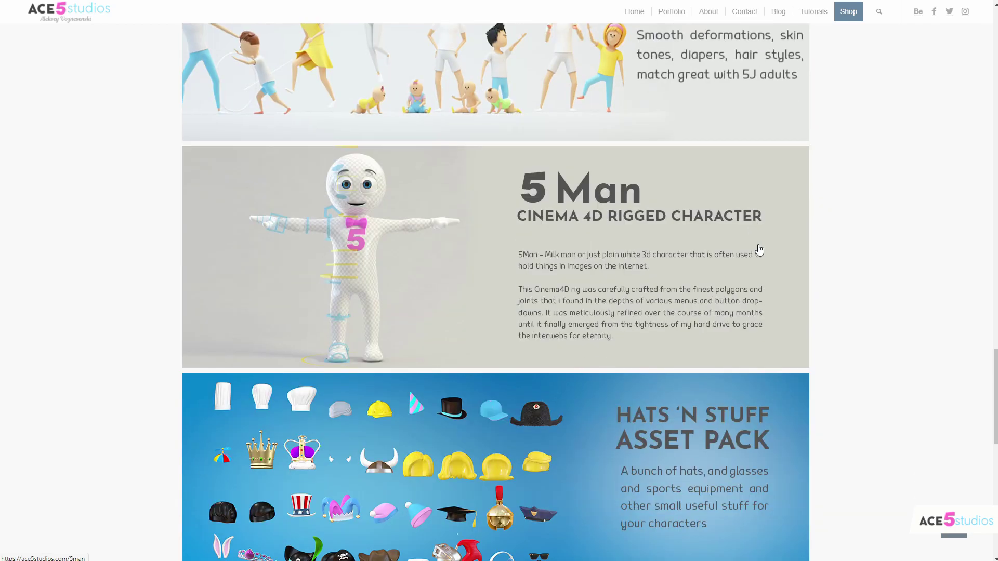
scroll(728, 208, up, 20)
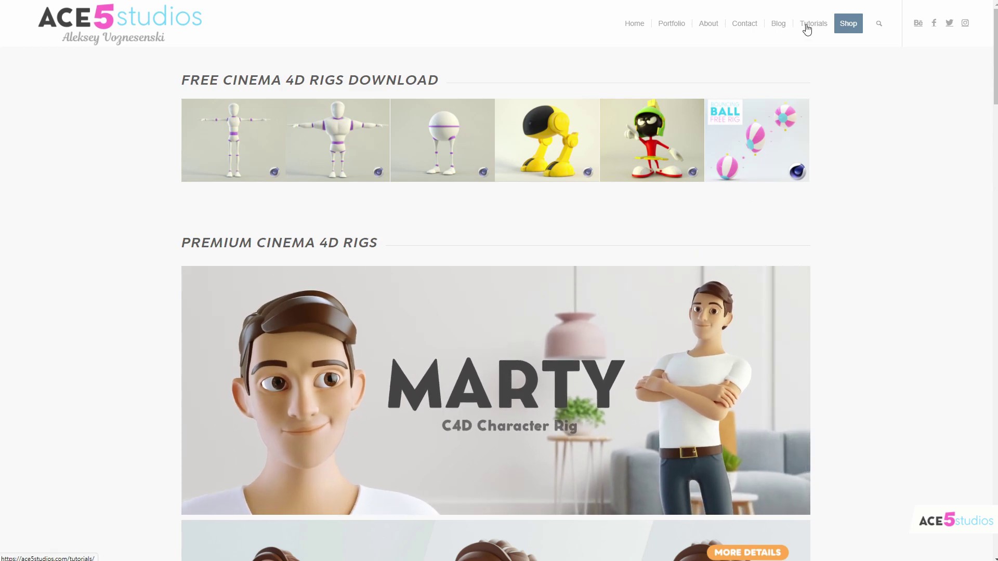
Step: Go to the Tutorials page and scroll down to the Cinema 4D Rigs and Deformers rows
click(778, 23)
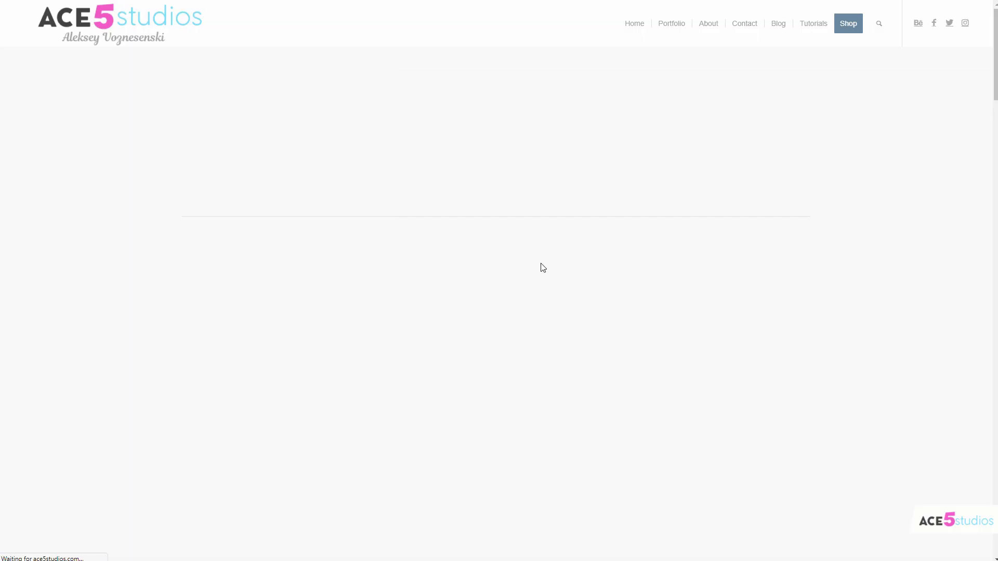
scroll(785, 303, down, 5)
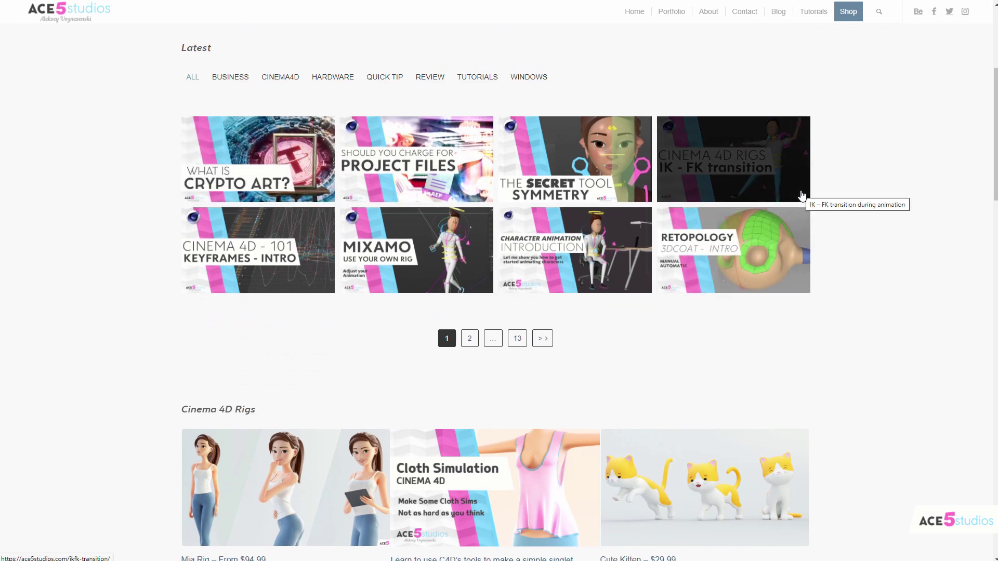
scroll(587, 205, down, 5)
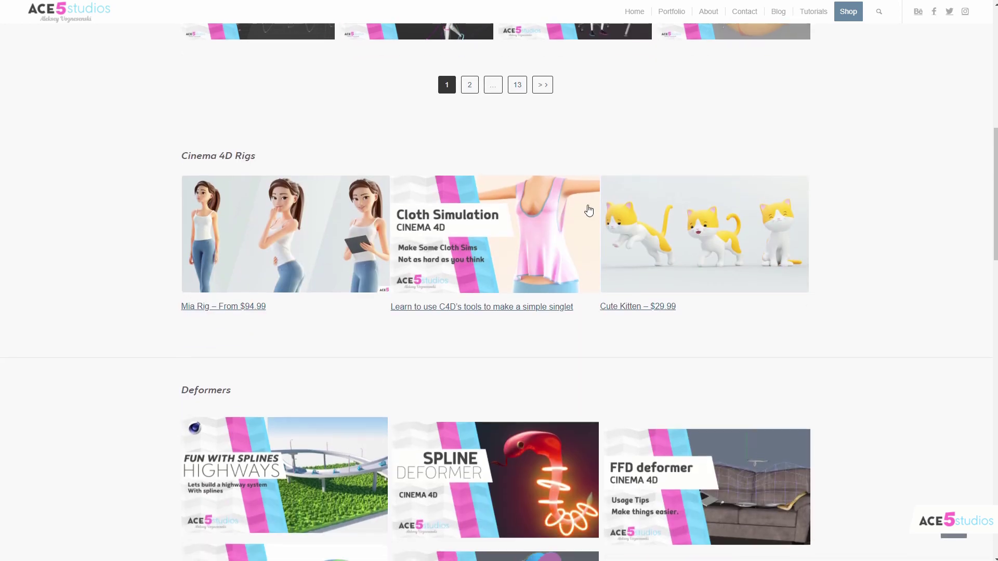